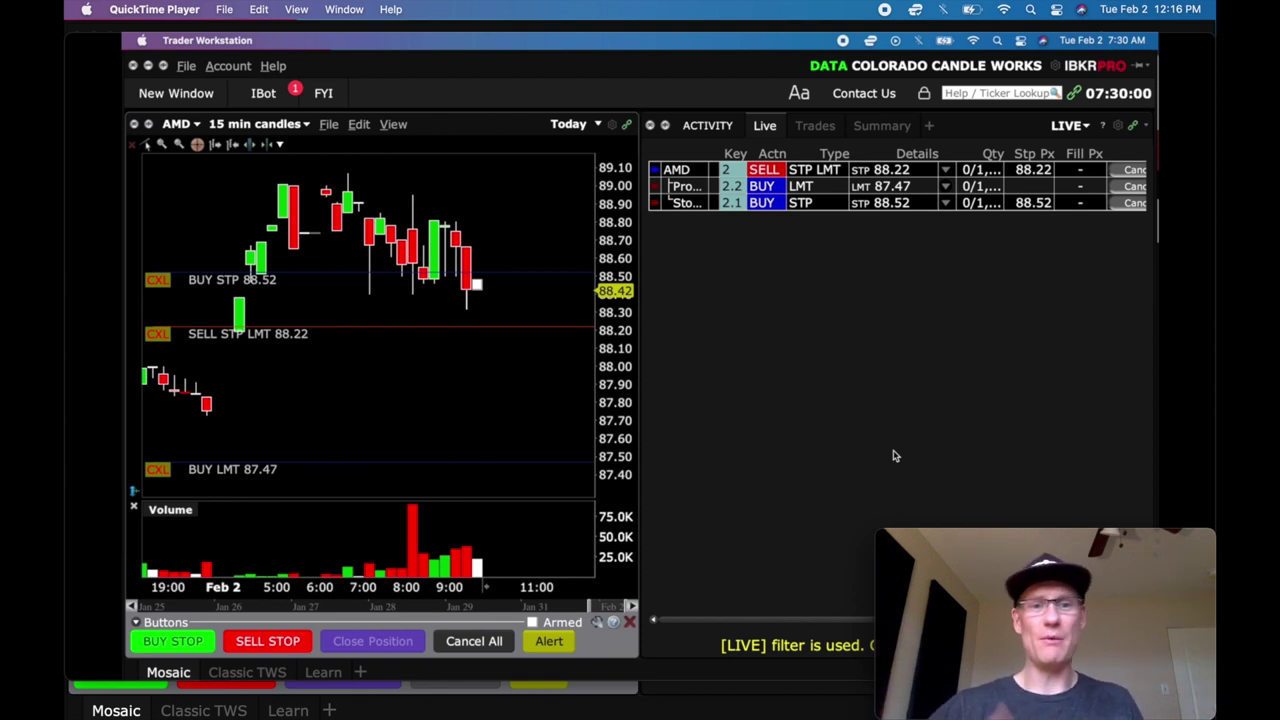
# - Play the AMD trade recording from the start and pause it at 00:06, after the sell stop-limit entry fills
pyautogui.press('super+ctrl+Escape')
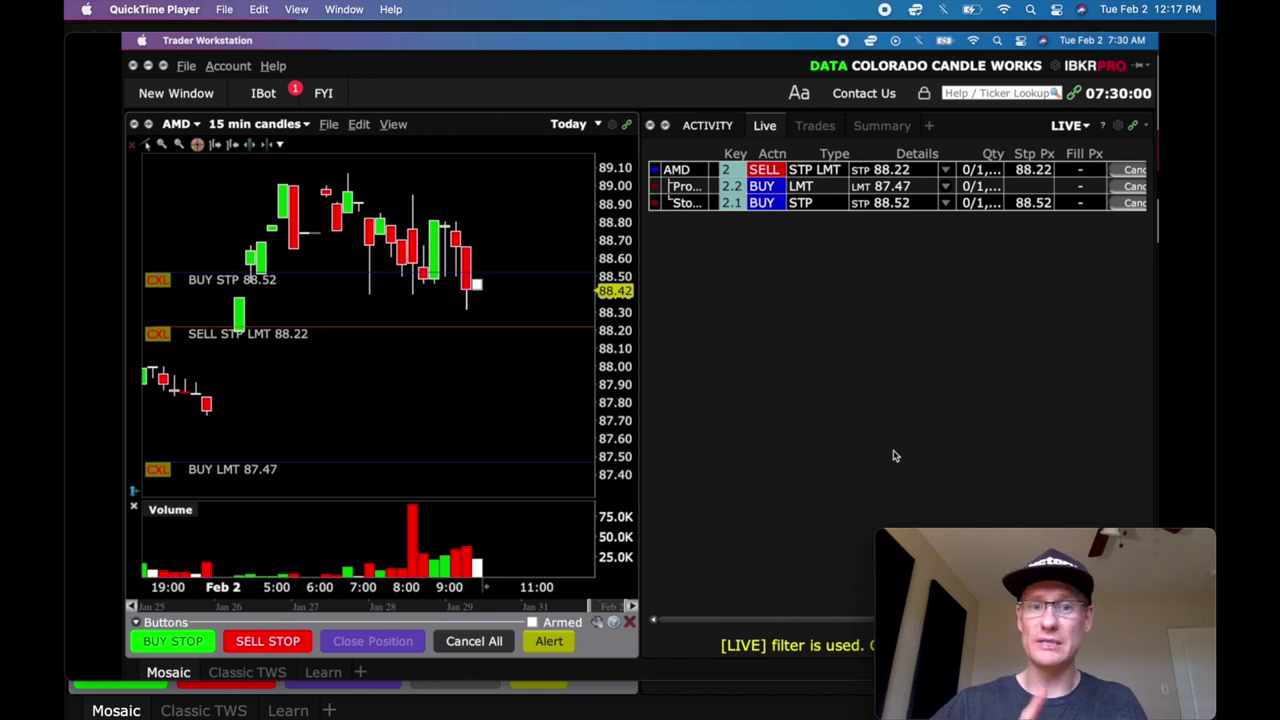
pyautogui.moveTo(953, 551)
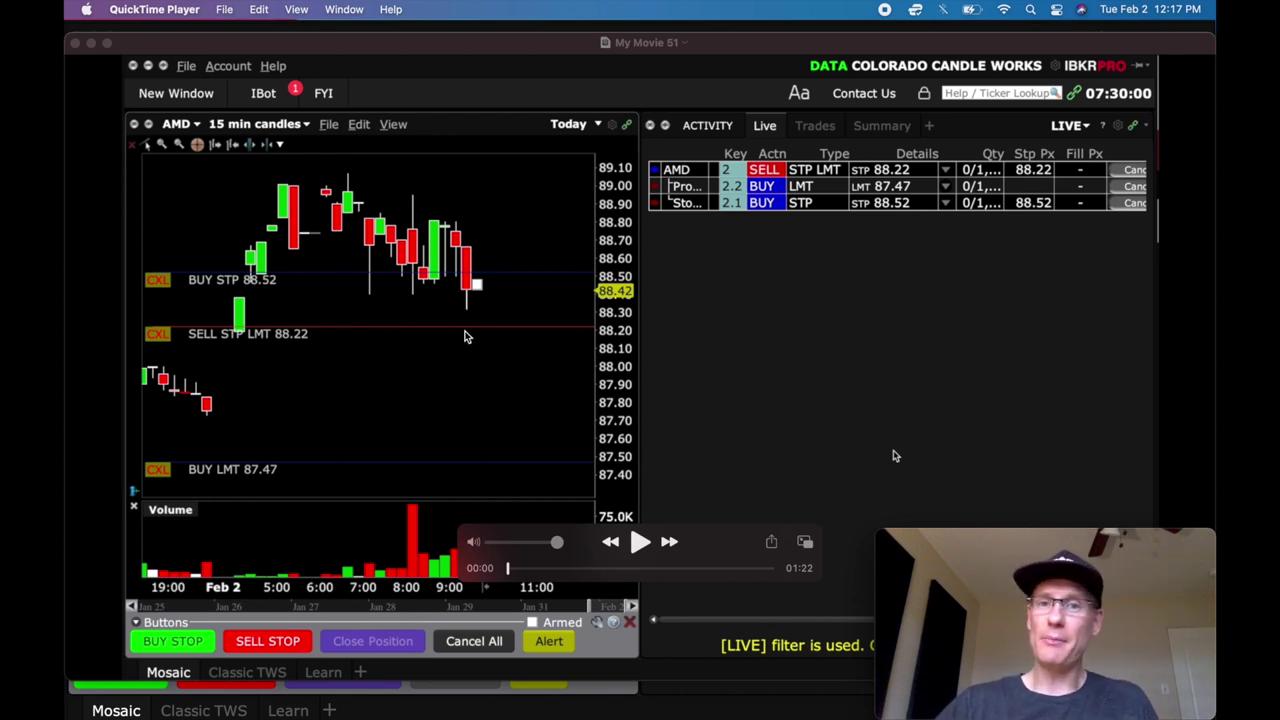
pyautogui.press('space')
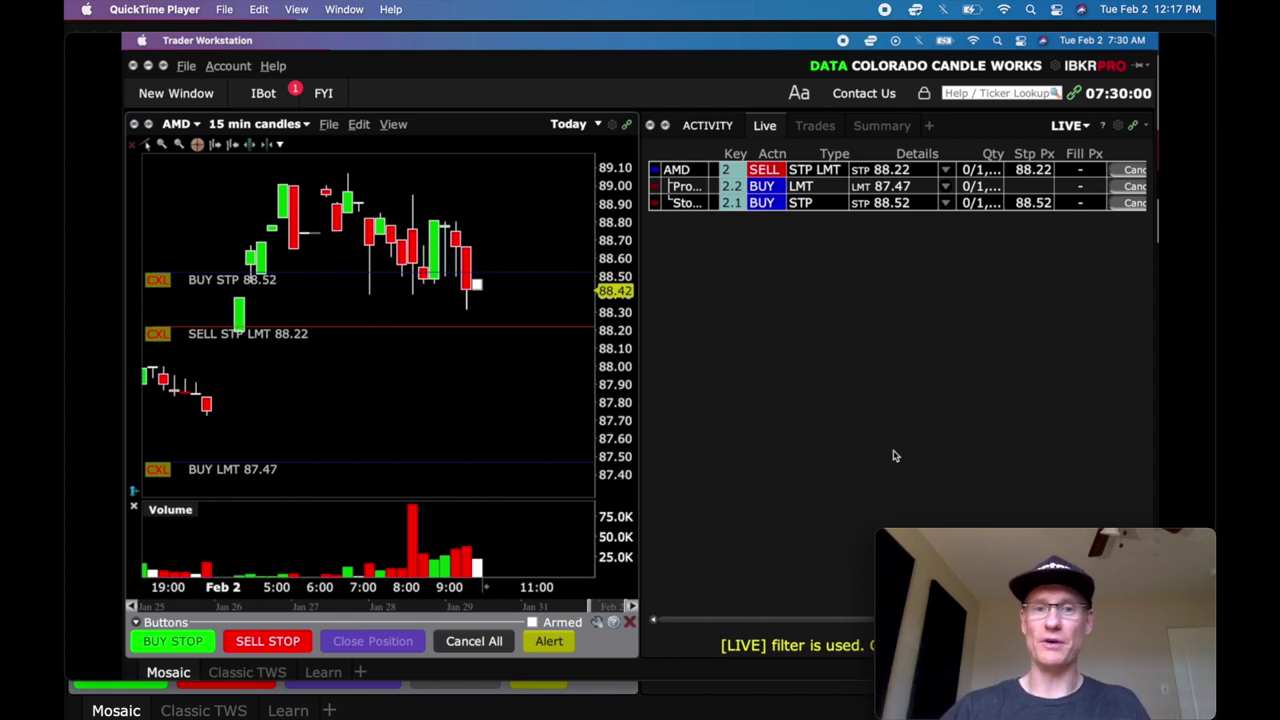
pyautogui.click(640, 541)
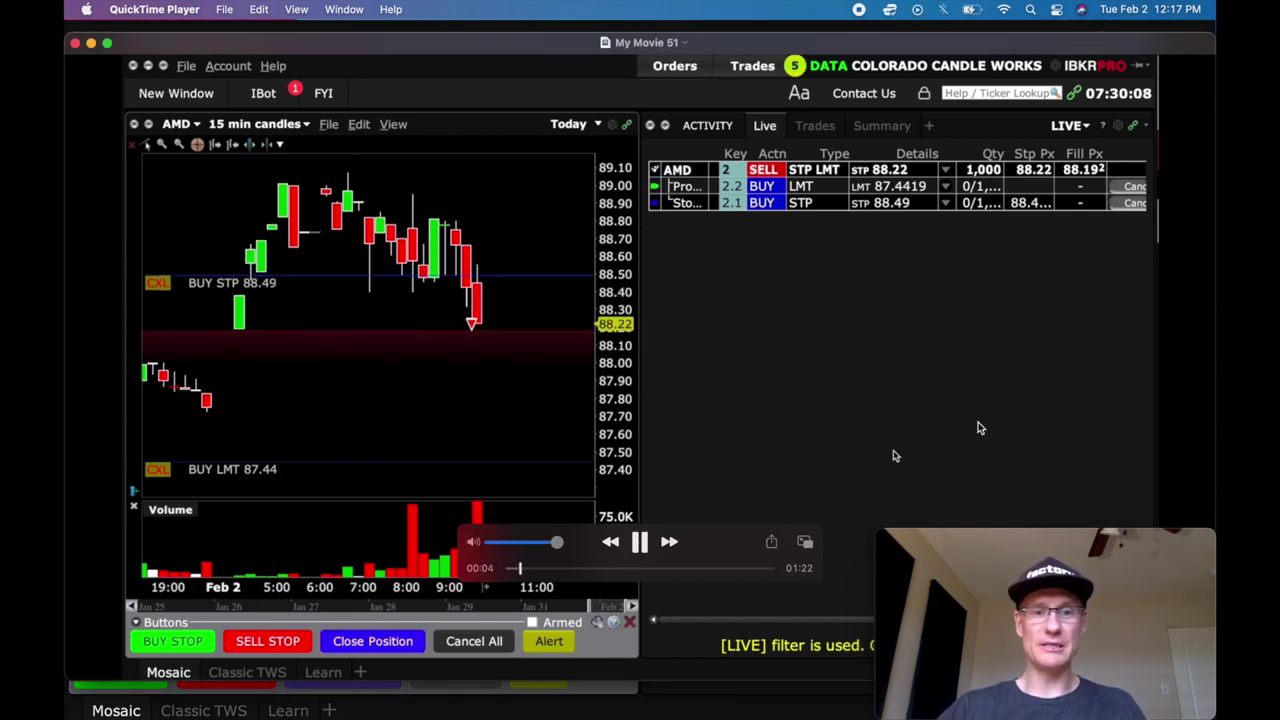
pyautogui.click(645, 548)
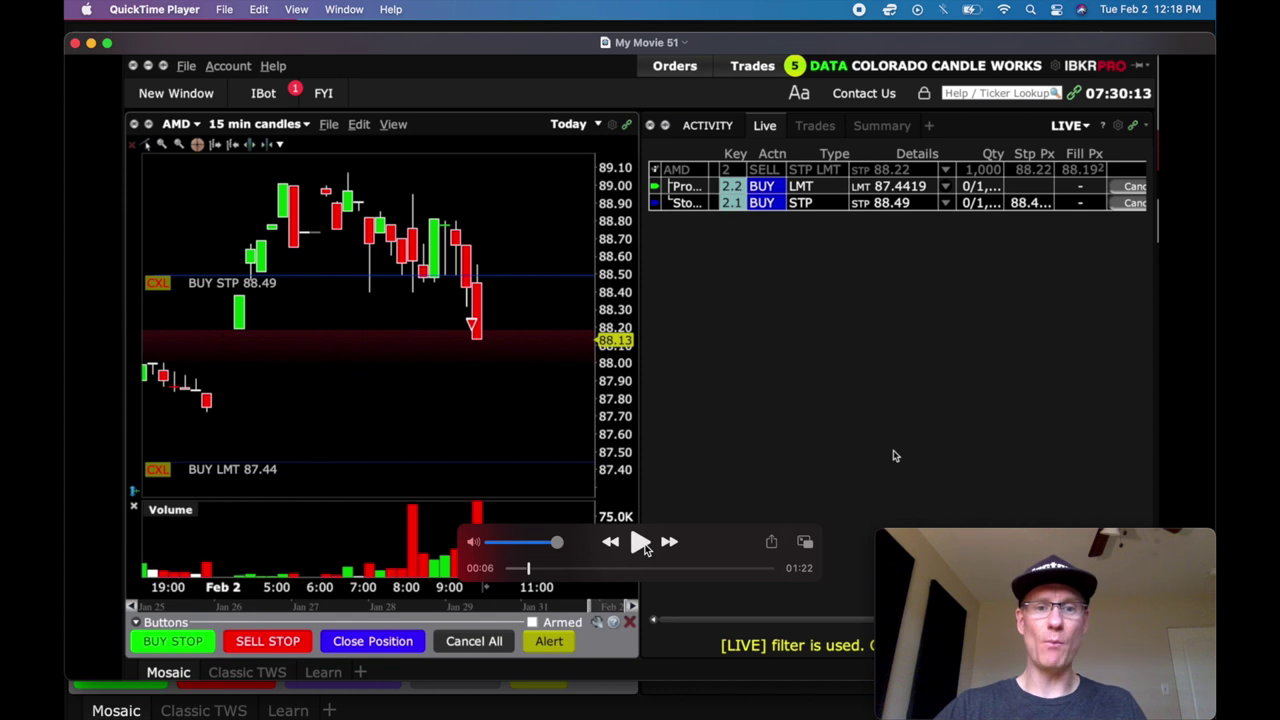
# - Resume the trade recording and pause it at 00:55 to examine the open buy stop and buy limit orders
pyautogui.click(640, 543)
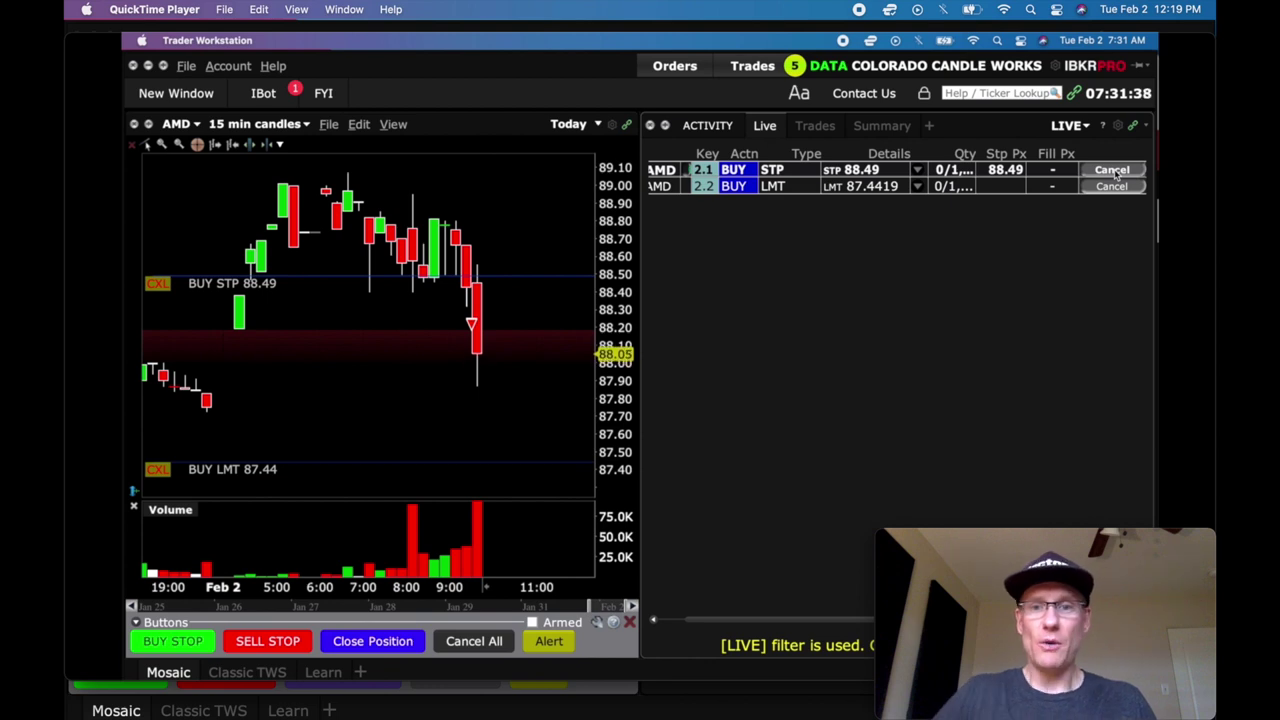
pyautogui.moveTo(1140, 447)
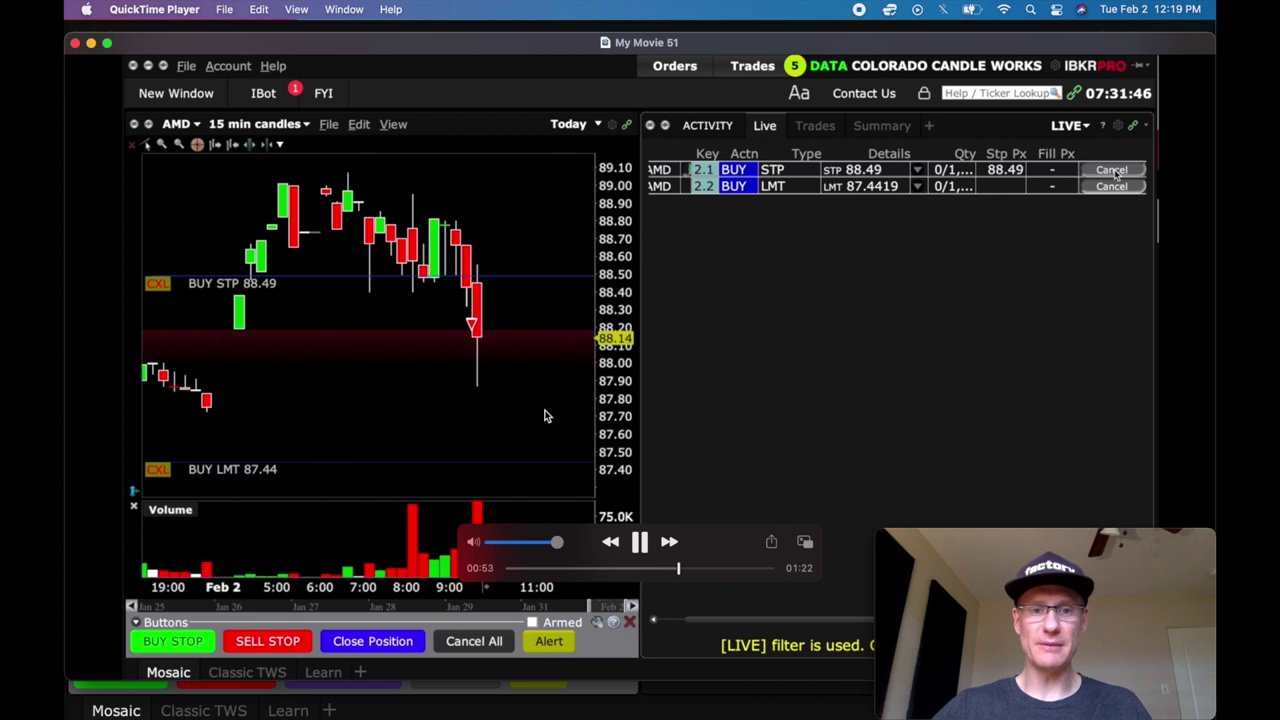
pyautogui.click(638, 553)
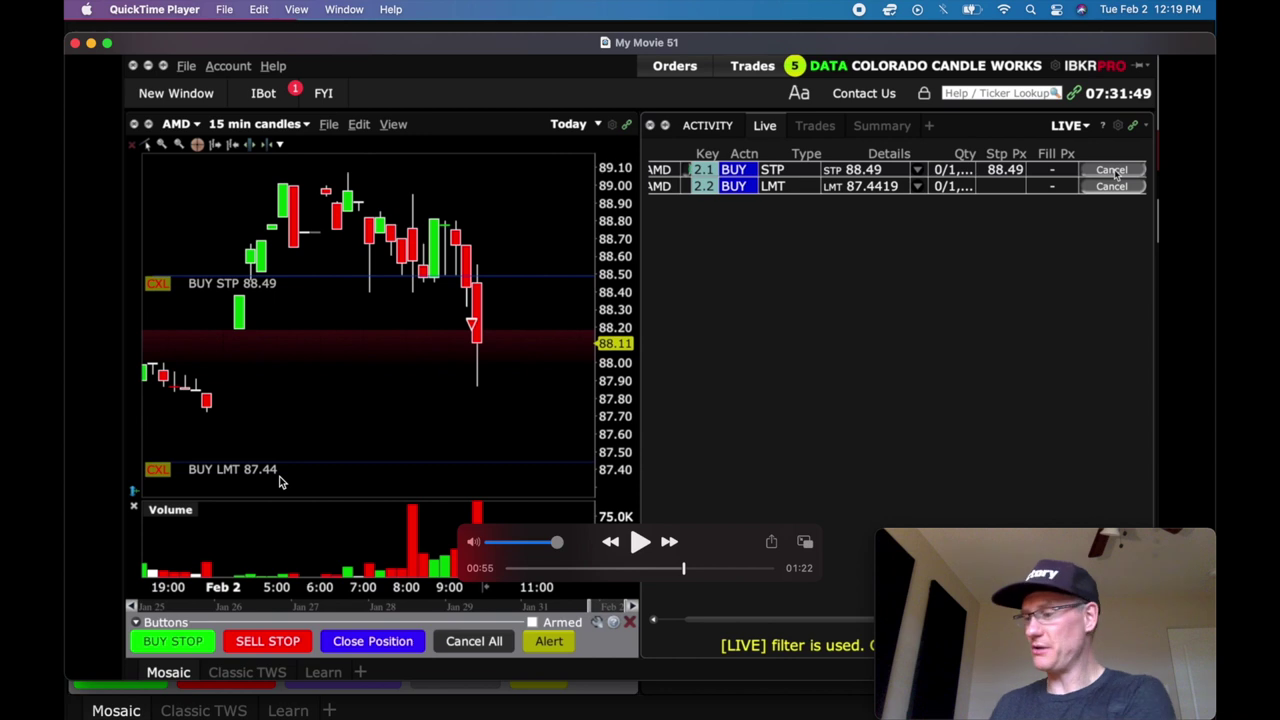
pyautogui.press('space')
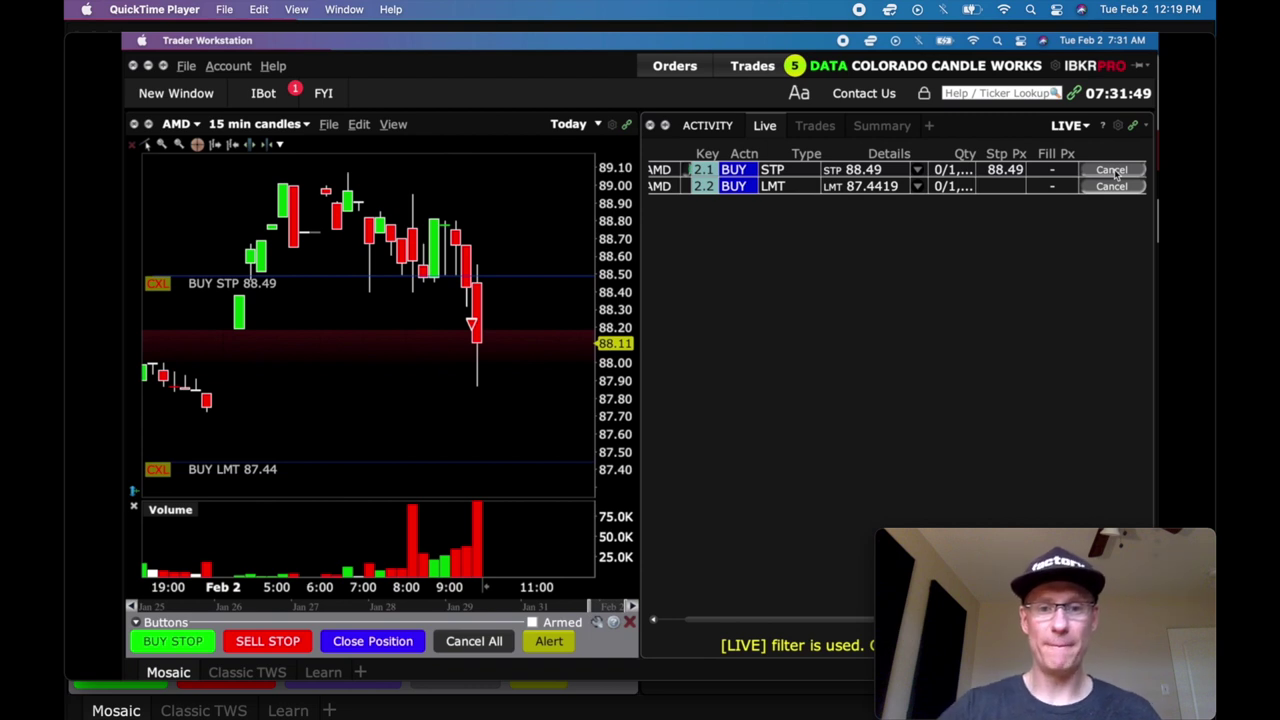
pyautogui.moveTo(353, 469)
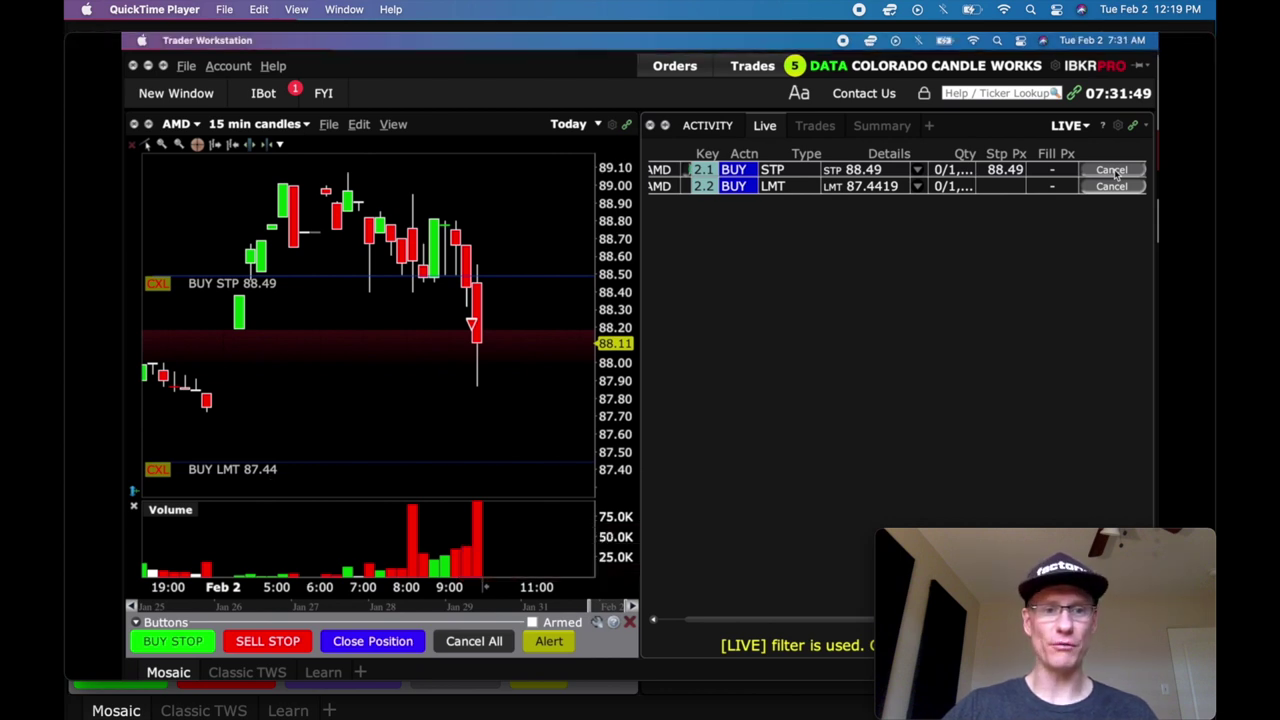
pyautogui.moveTo(275, 476)
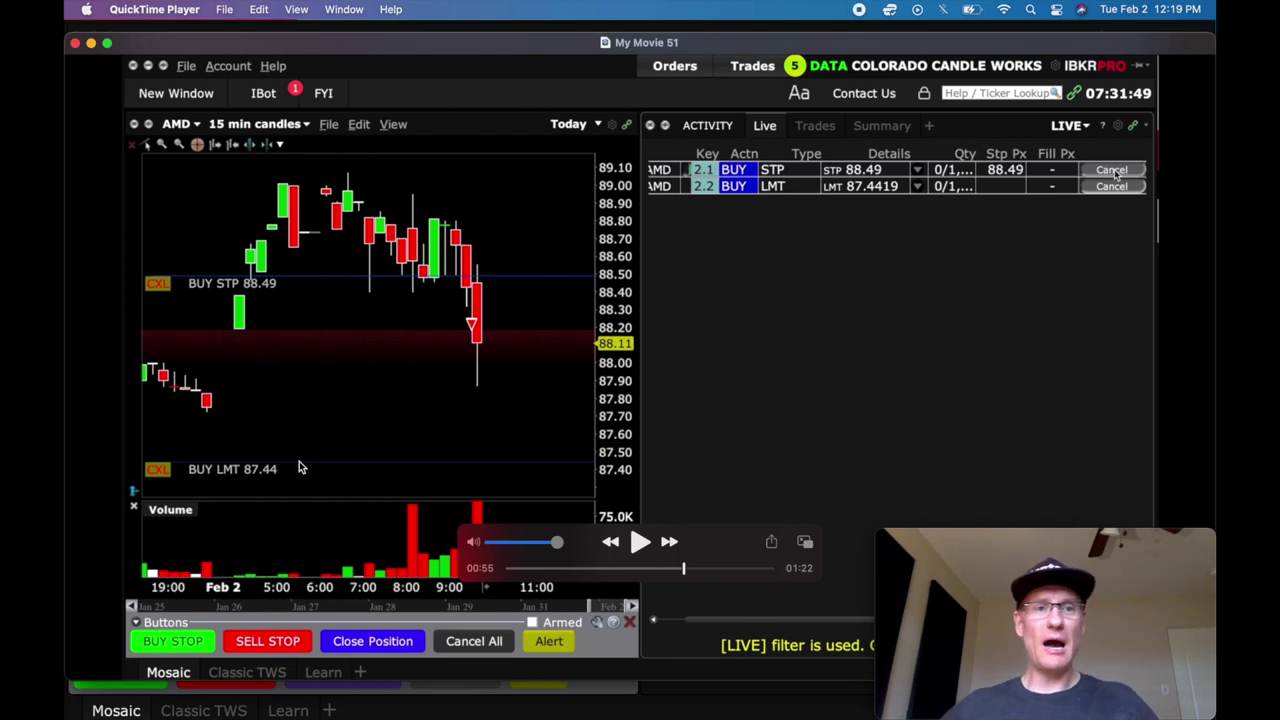
# - Play the rest of the trade recording through to its end at 01:22 to watch the position's exit
pyautogui.press('space')
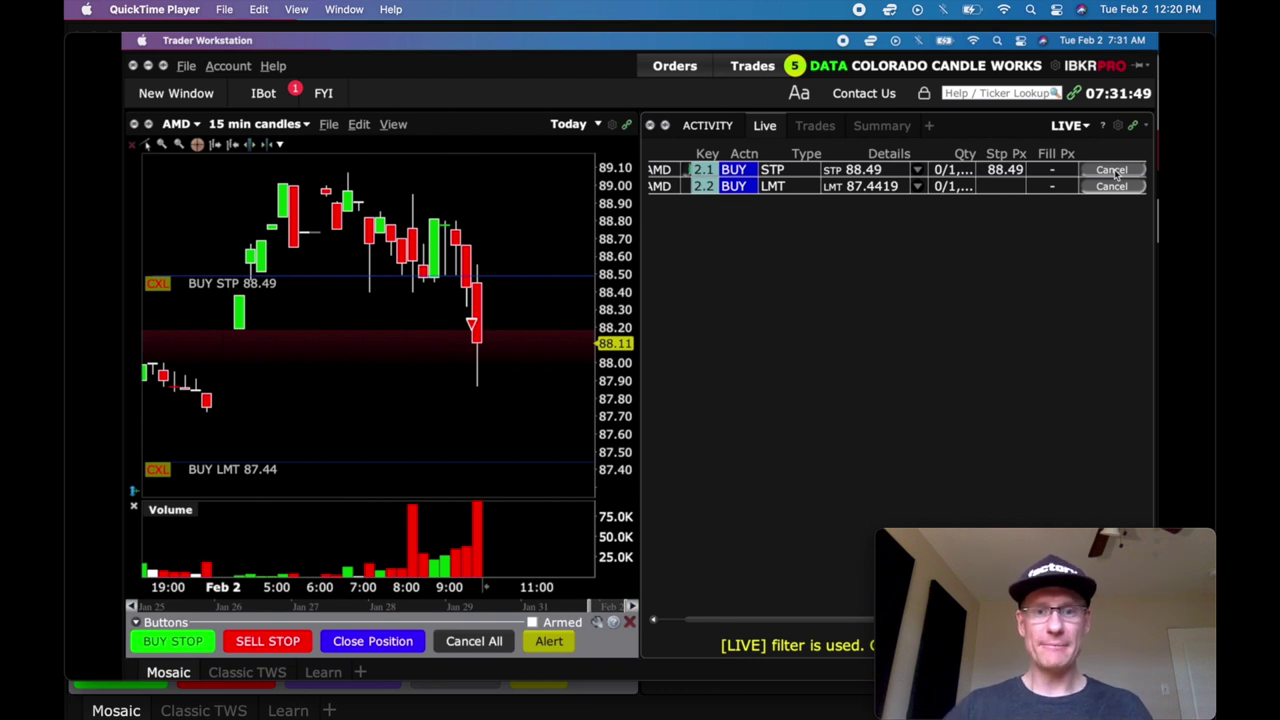
pyautogui.moveTo(266, 540)
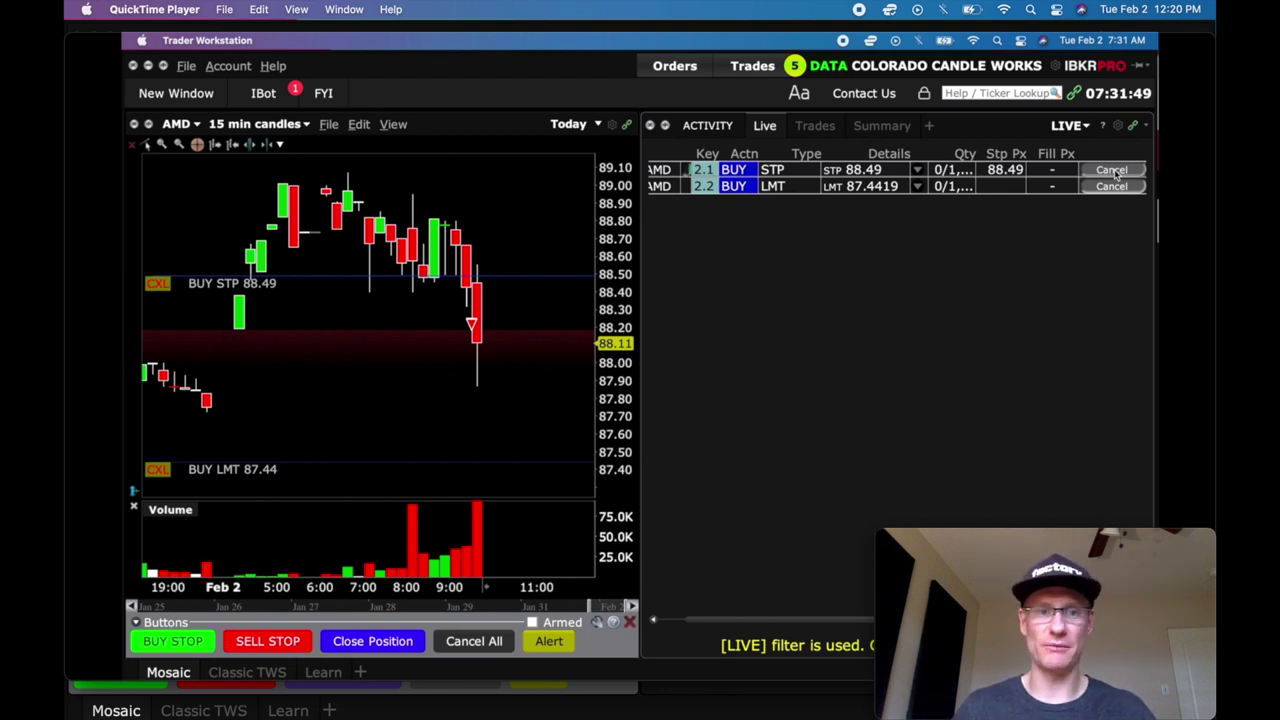
pyautogui.moveTo(230, 288)
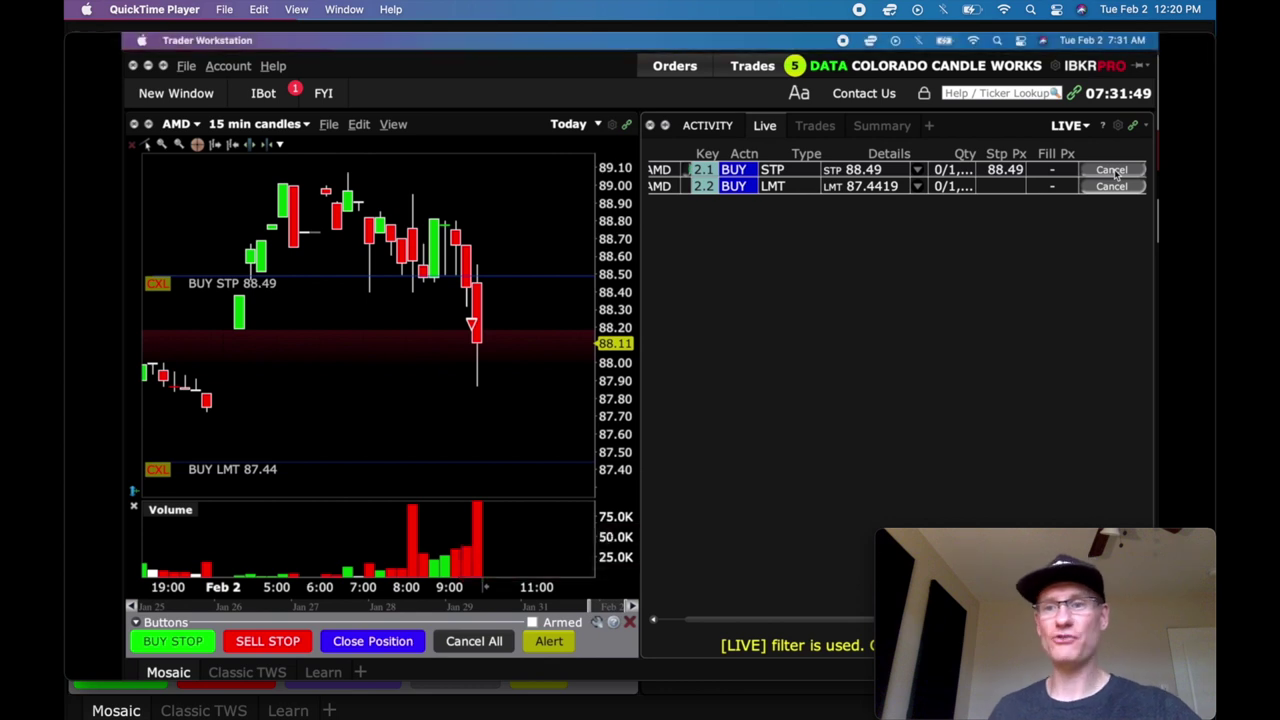
pyautogui.moveTo(294, 325)
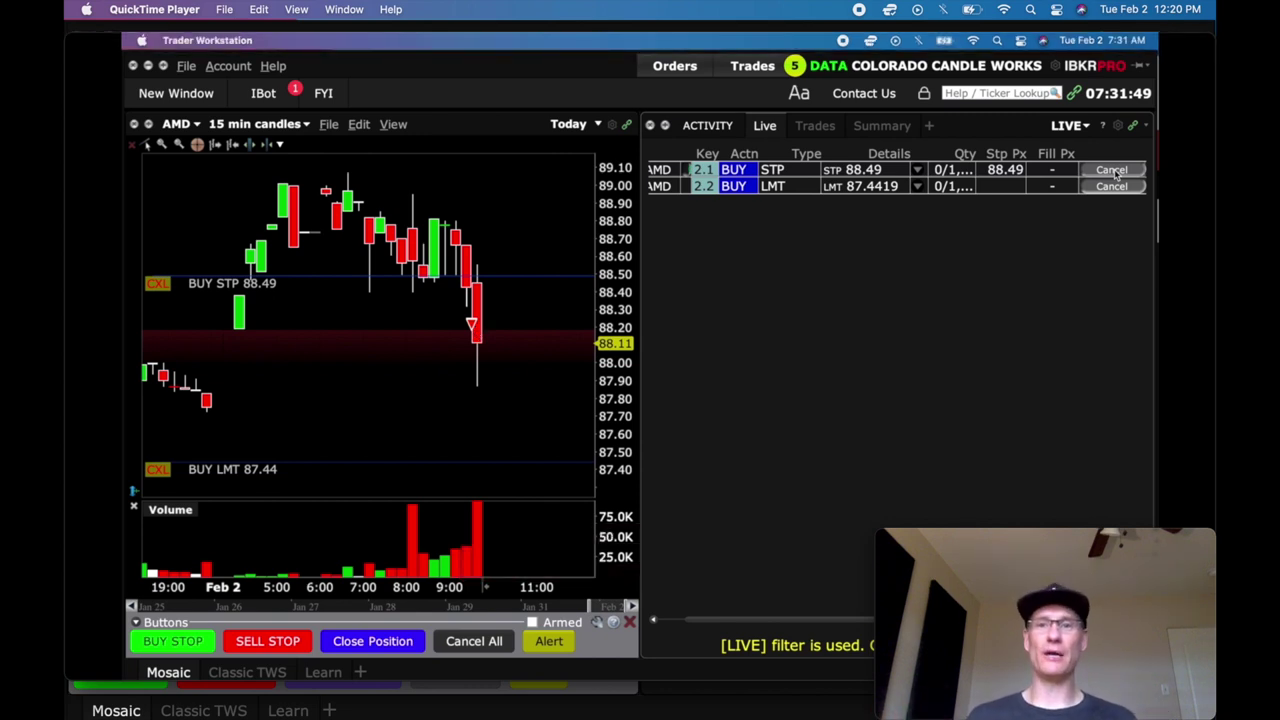
pyautogui.moveTo(224, 462)
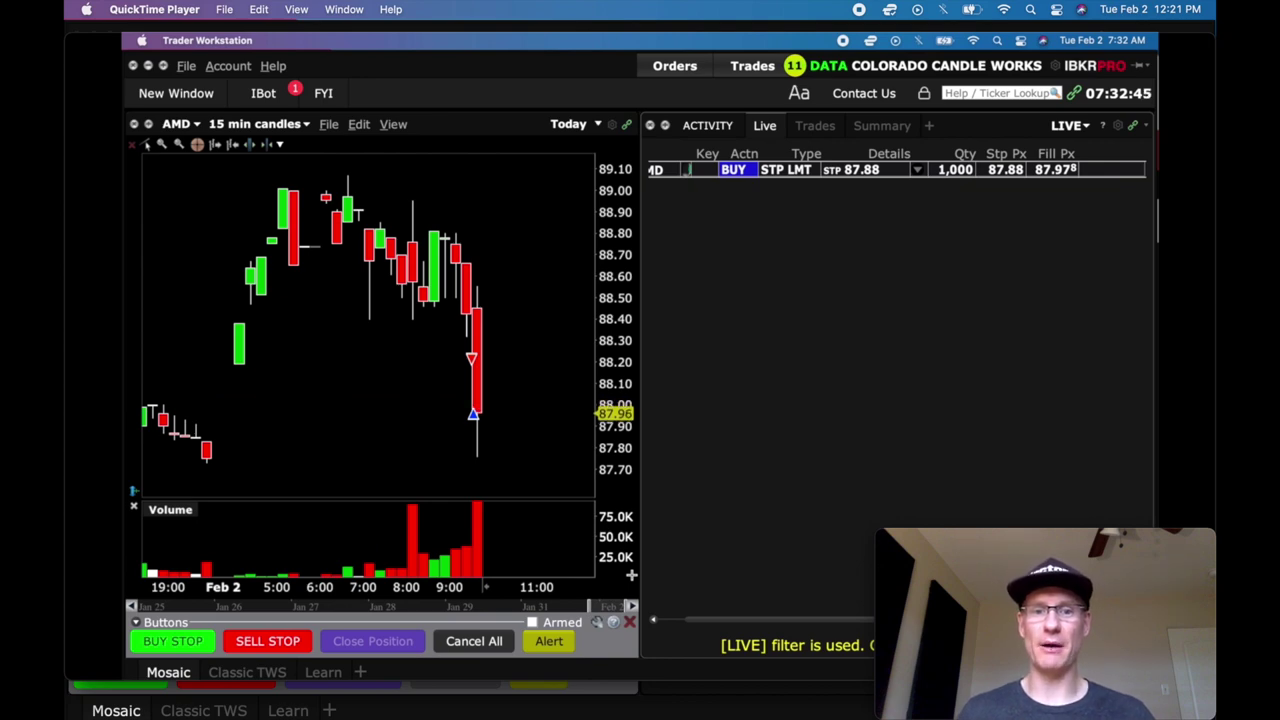
# - Switch to the live Trader Workstation window and review the day's AMD executions and the trade summary
pyautogui.hotkey('ctrl', 'Up')
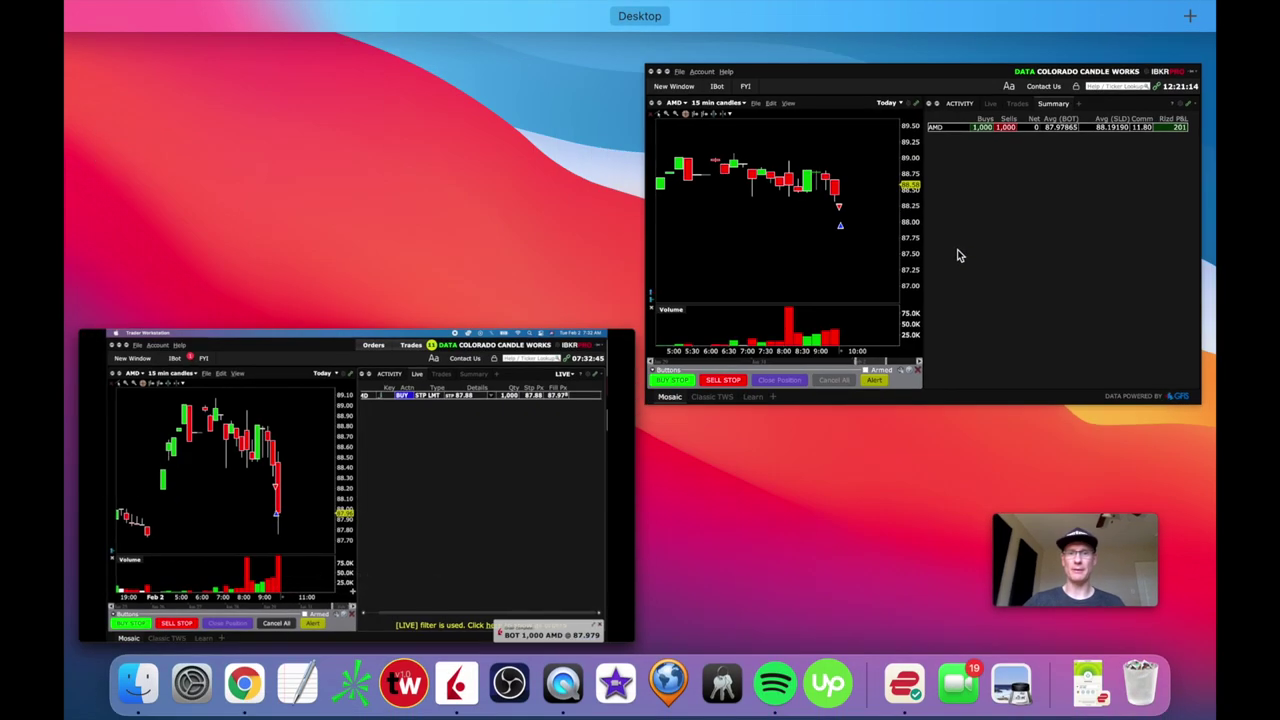
pyautogui.click(955, 258)
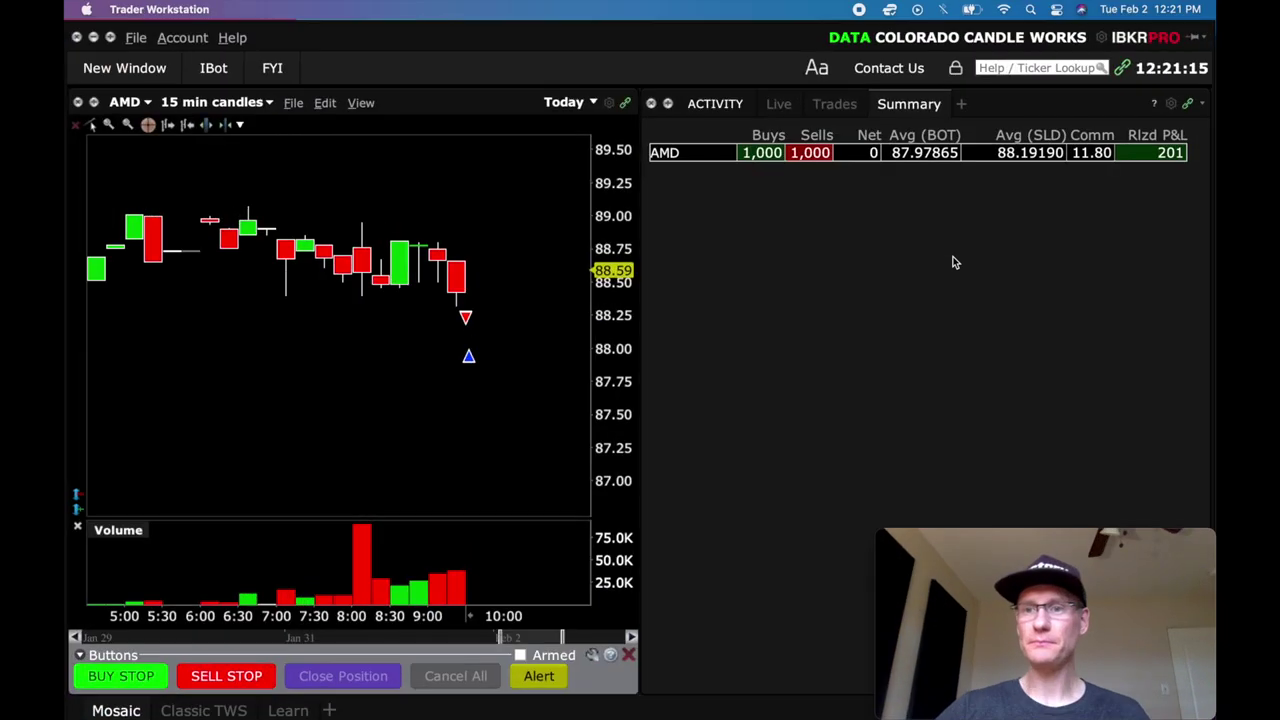
pyautogui.click(781, 104)
pyautogui.click(834, 104)
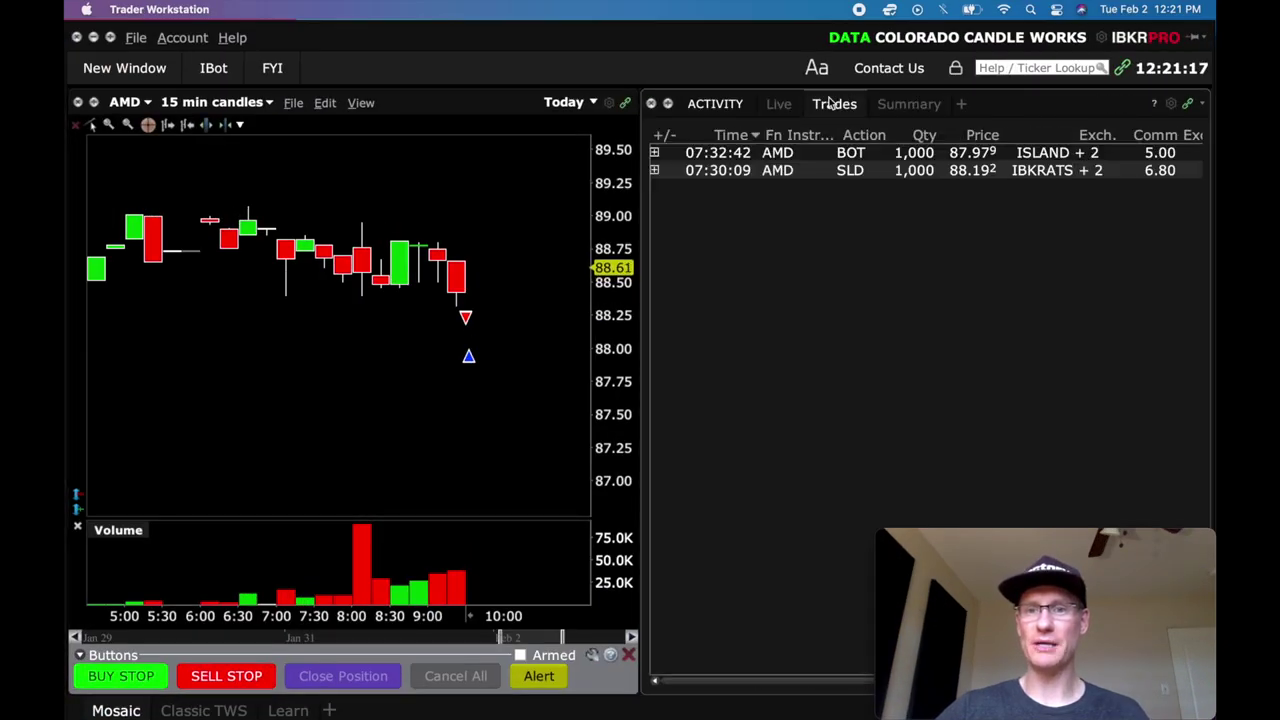
pyautogui.click(909, 104)
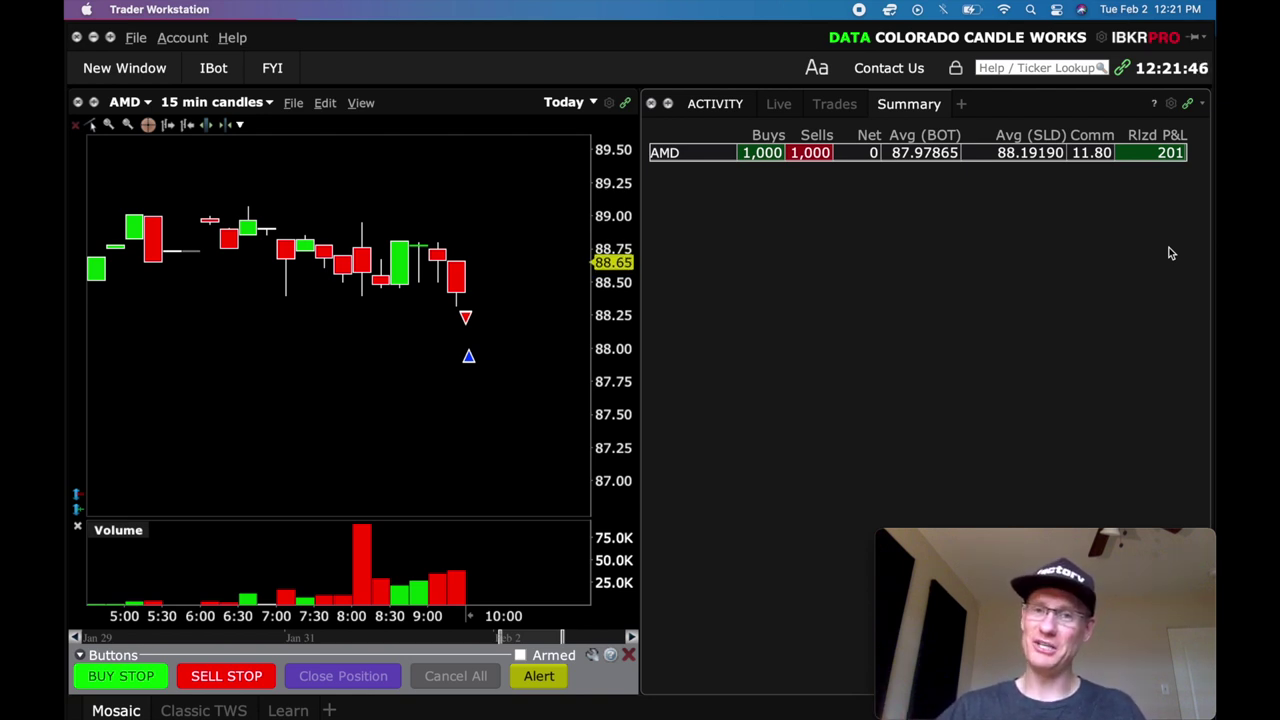
pyautogui.hotkey('ctrl', 'Up')
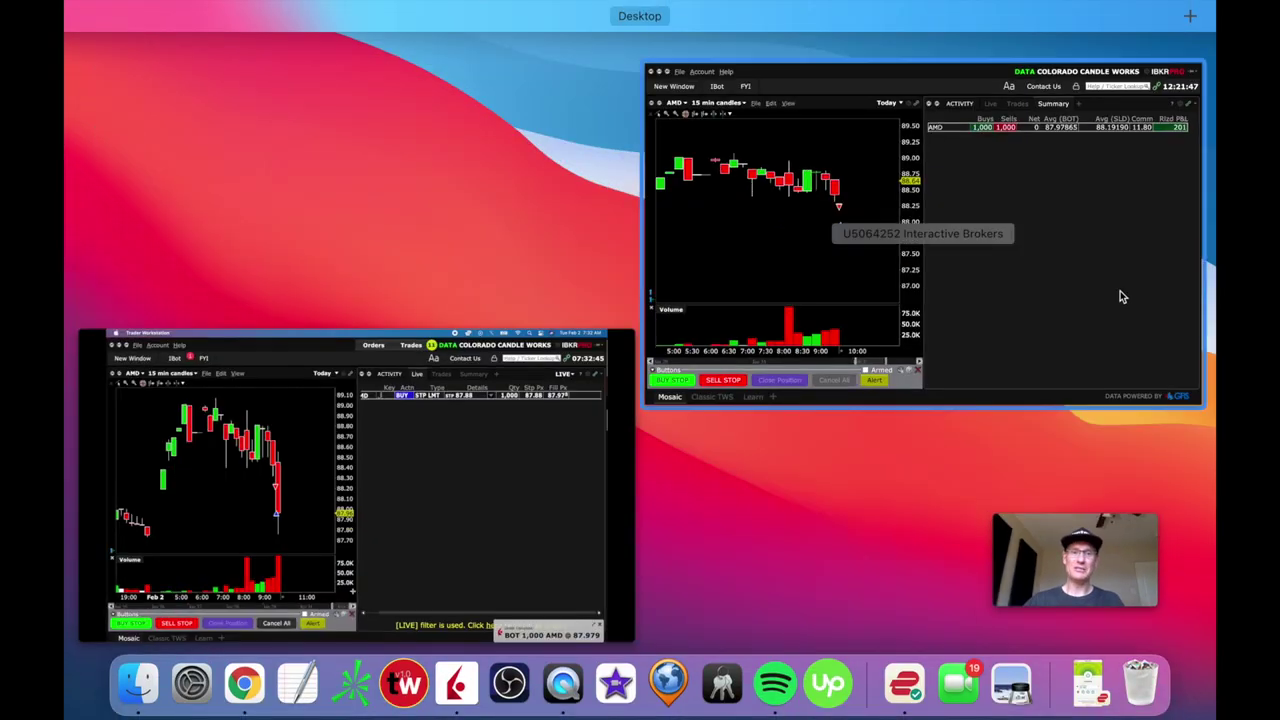
pyautogui.click(530, 430)
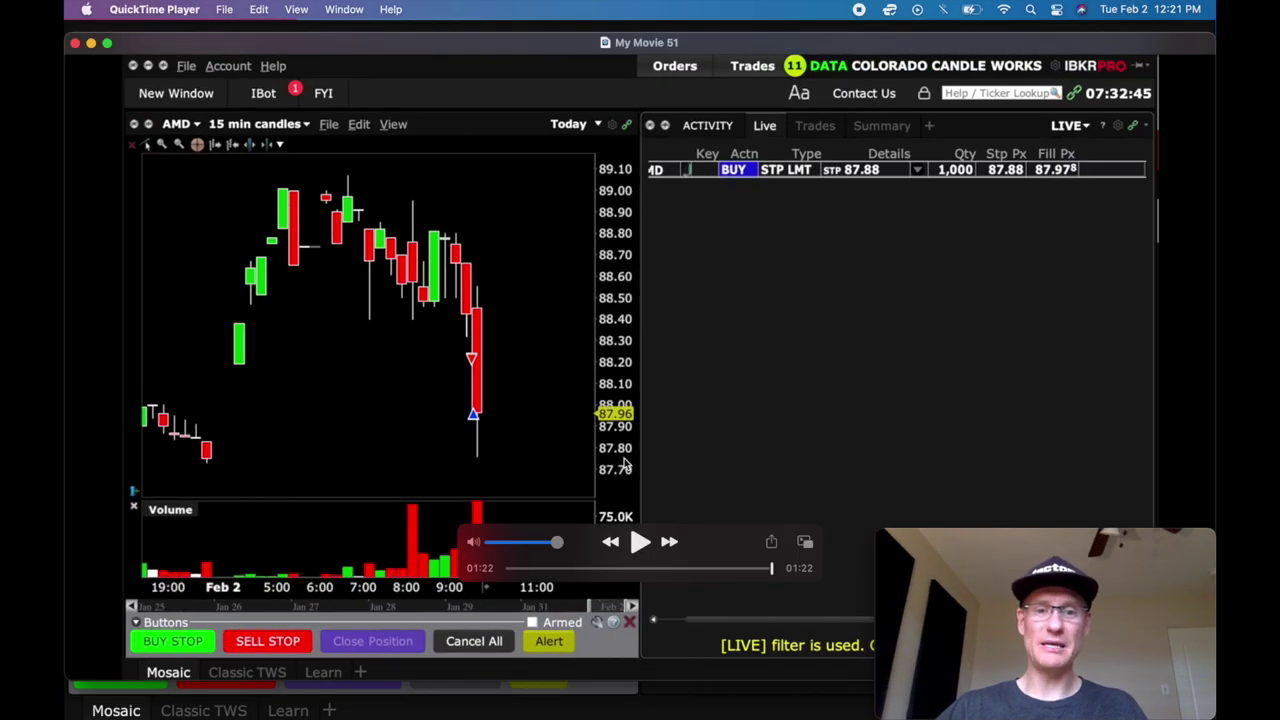
pyautogui.hotkey('ctrl', 'Up')
pyautogui.click(872, 289)
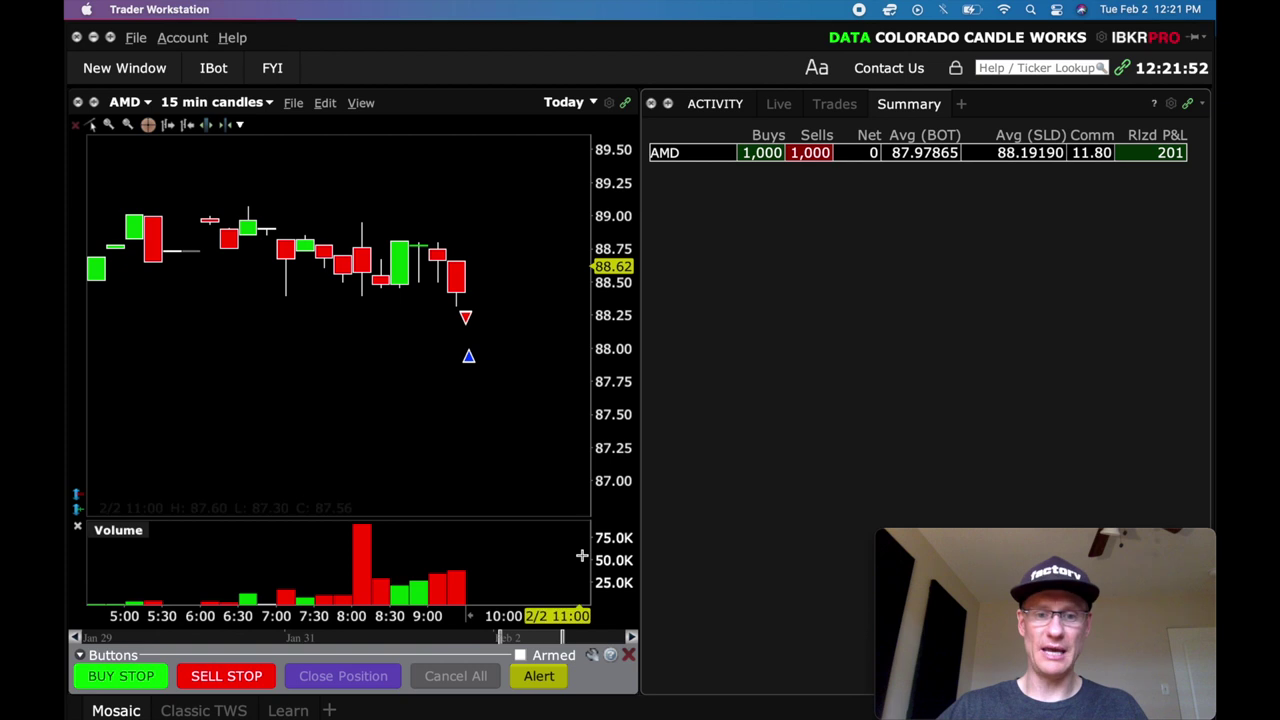
# - Move the AMD 15-minute chart forward in time to examine the price action after the trade's exit
pyautogui.hscroll(-1, 551, 634)
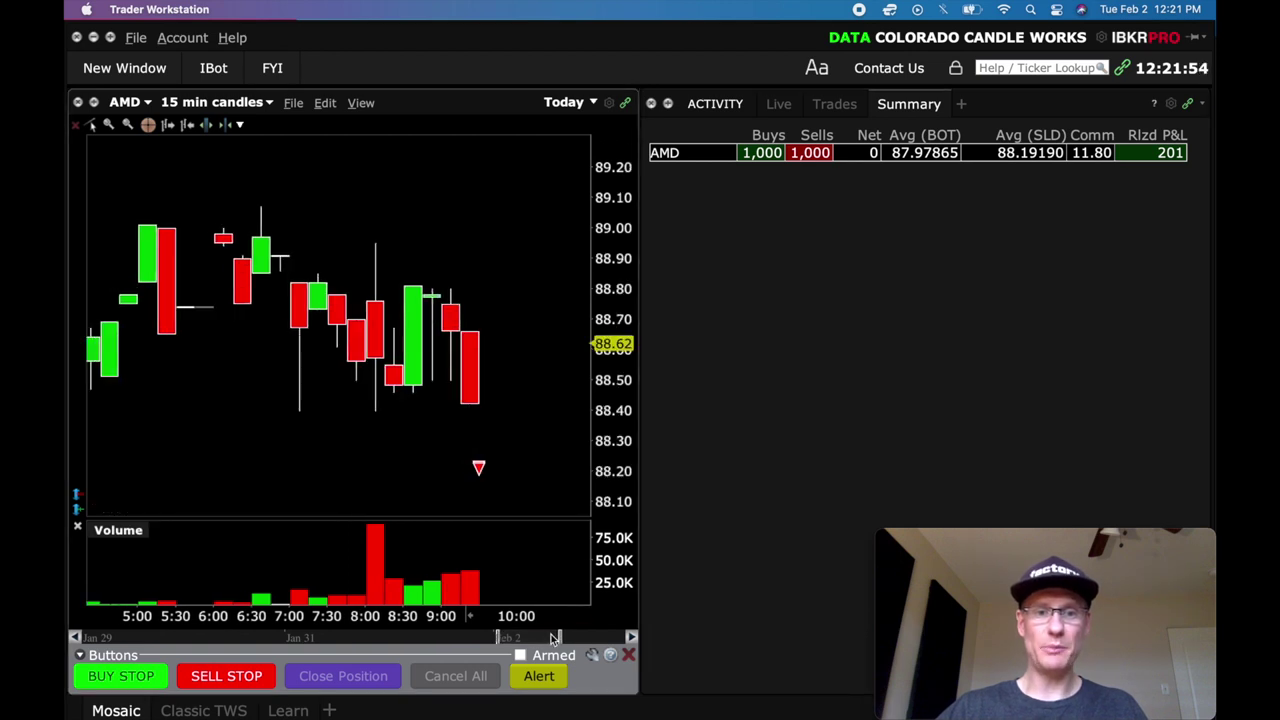
pyautogui.hscroll(-1, 551, 634)
pyautogui.hscroll(2, 552, 634)
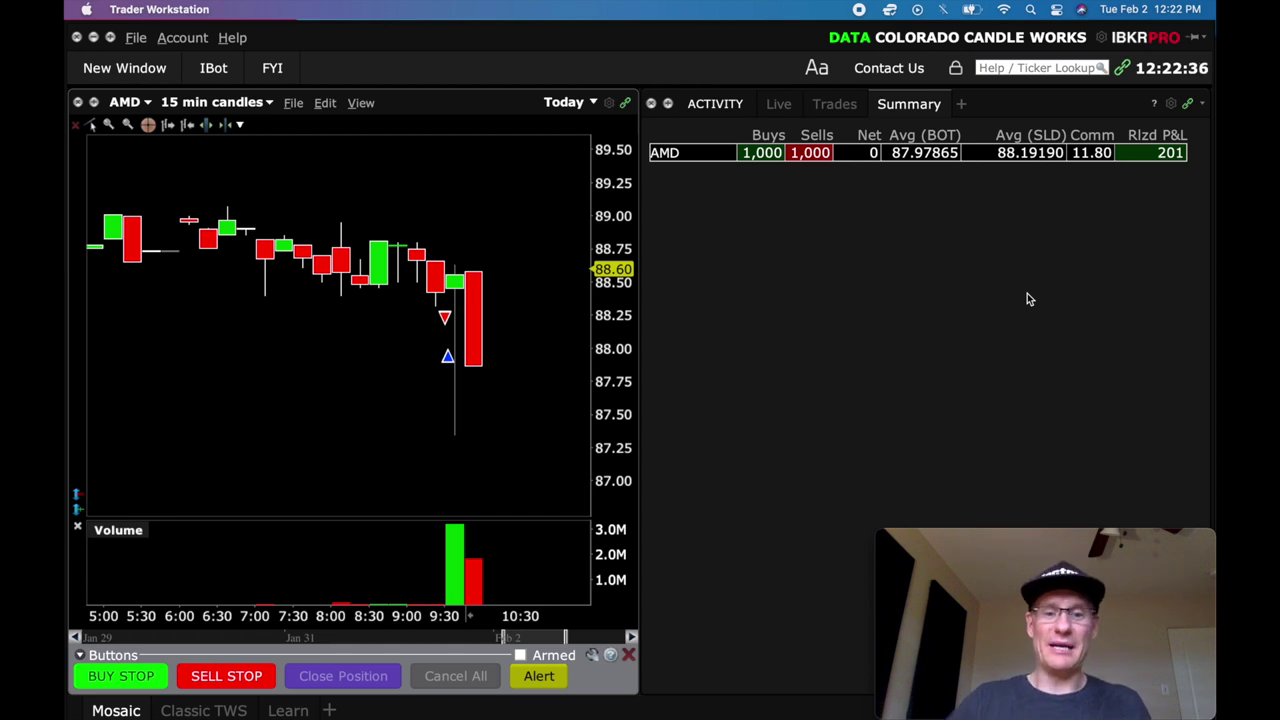
pyautogui.moveTo(556, 643); pyautogui.dragTo(581, 651)
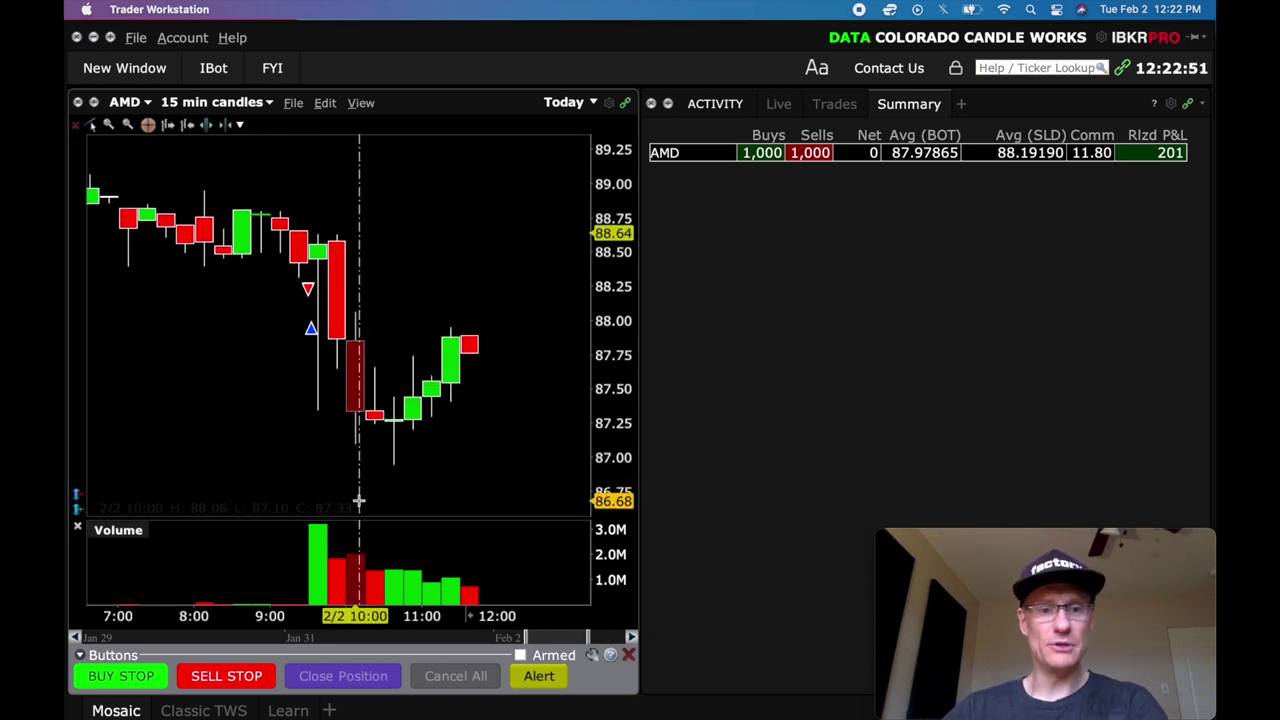
# - Move the AMD chart back to the candles before the entry and extend its price scale to include both trade markers
pyautogui.moveTo(546, 640); pyautogui.dragTo(517, 643)
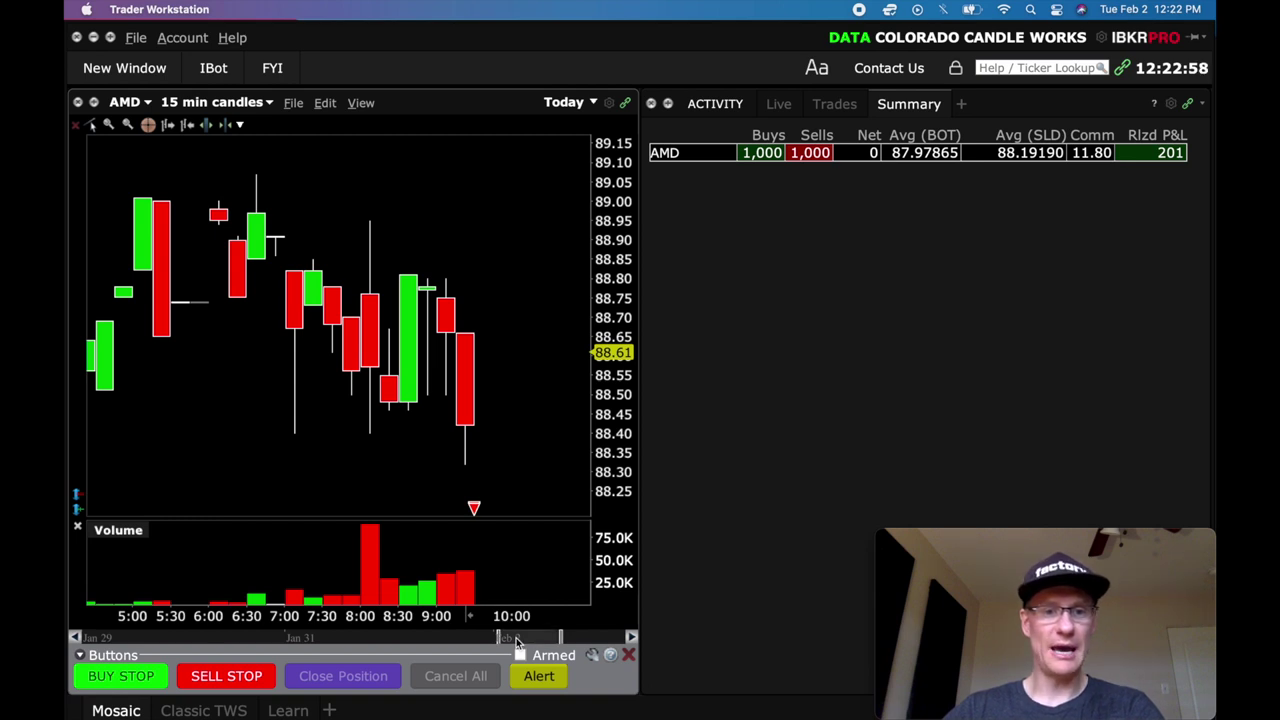
pyautogui.moveTo(466, 372)
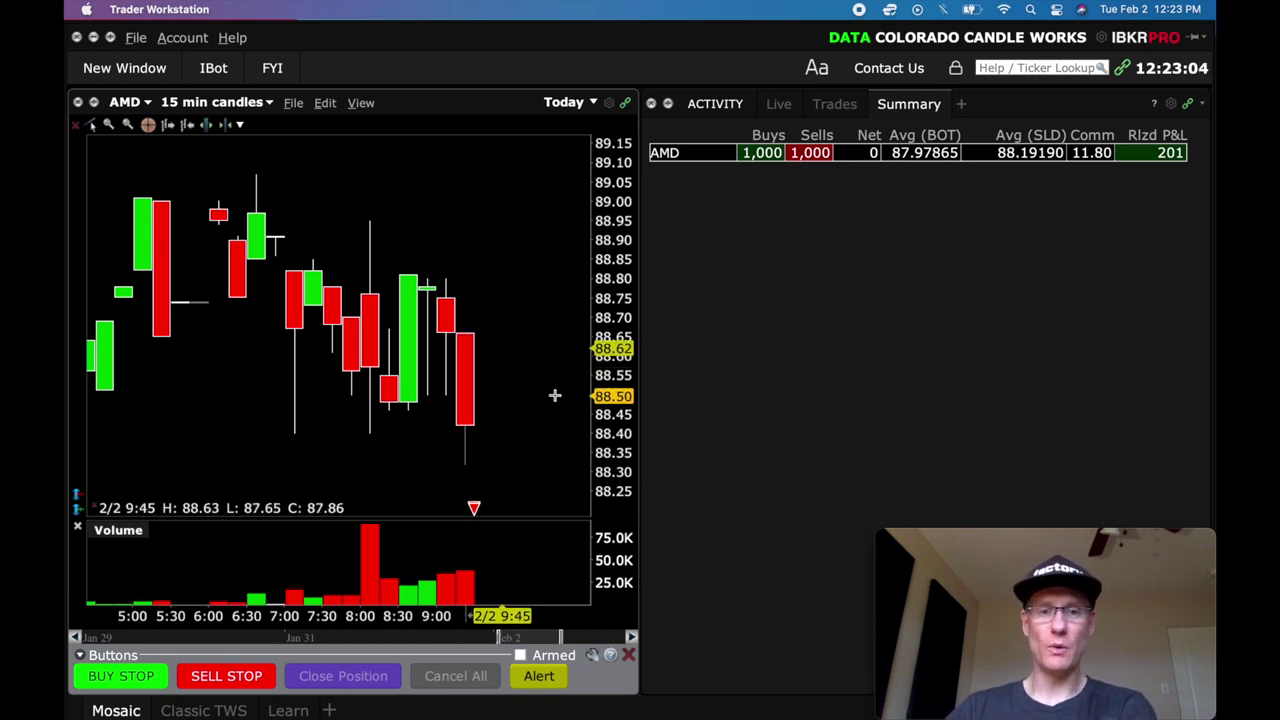
pyautogui.click(78, 509)
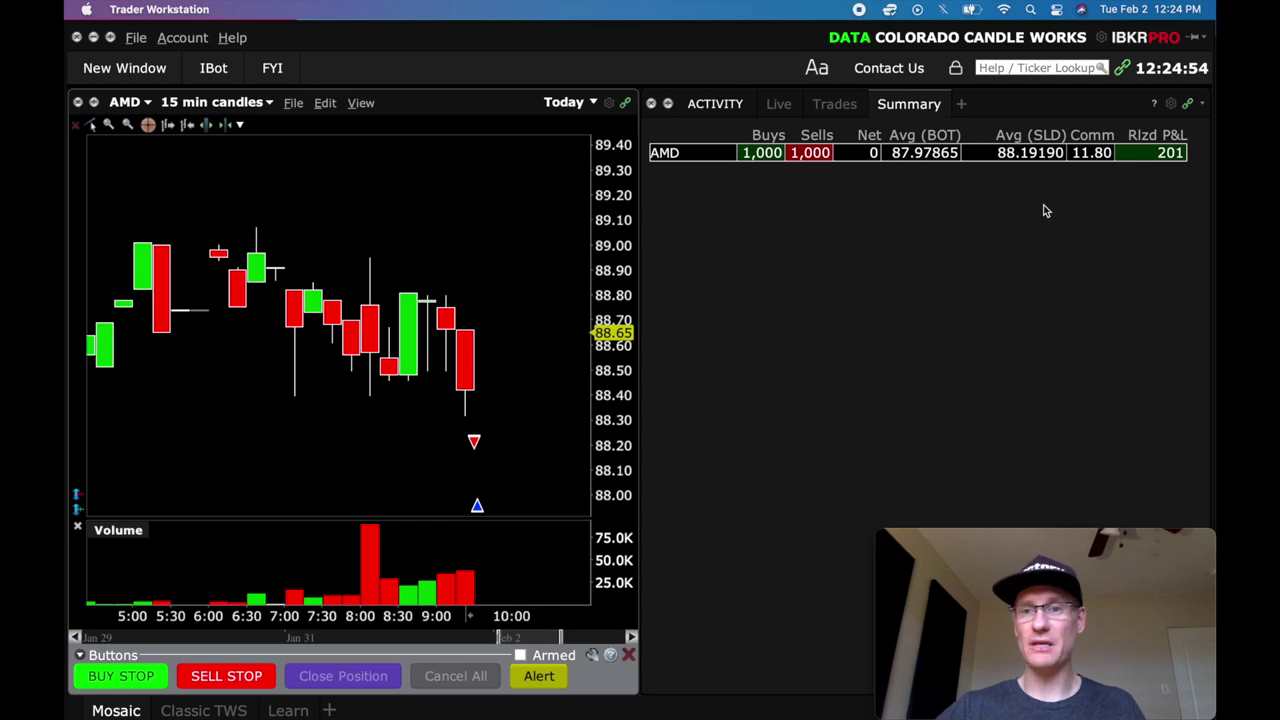
# - Switch to QuickTime Player, rewind the trade recording to its beginning and replay it
pyautogui.hotkey('ctrl', 'Up')
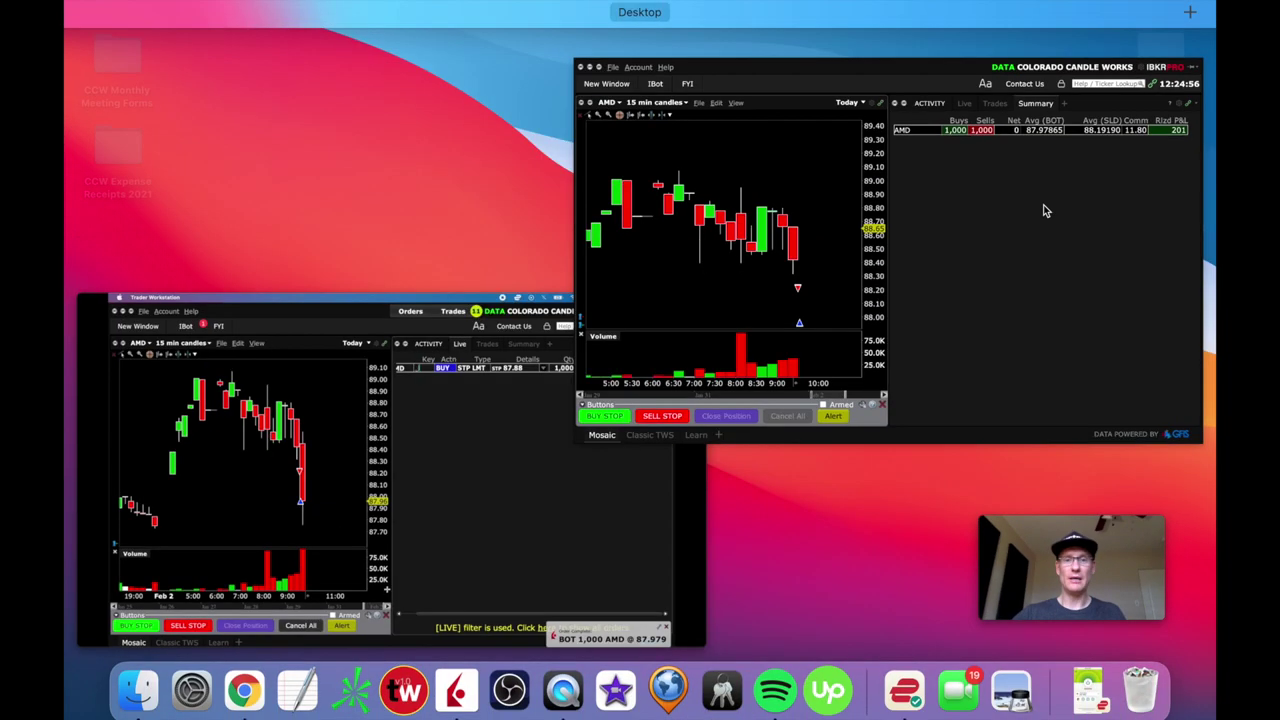
pyautogui.click(516, 484)
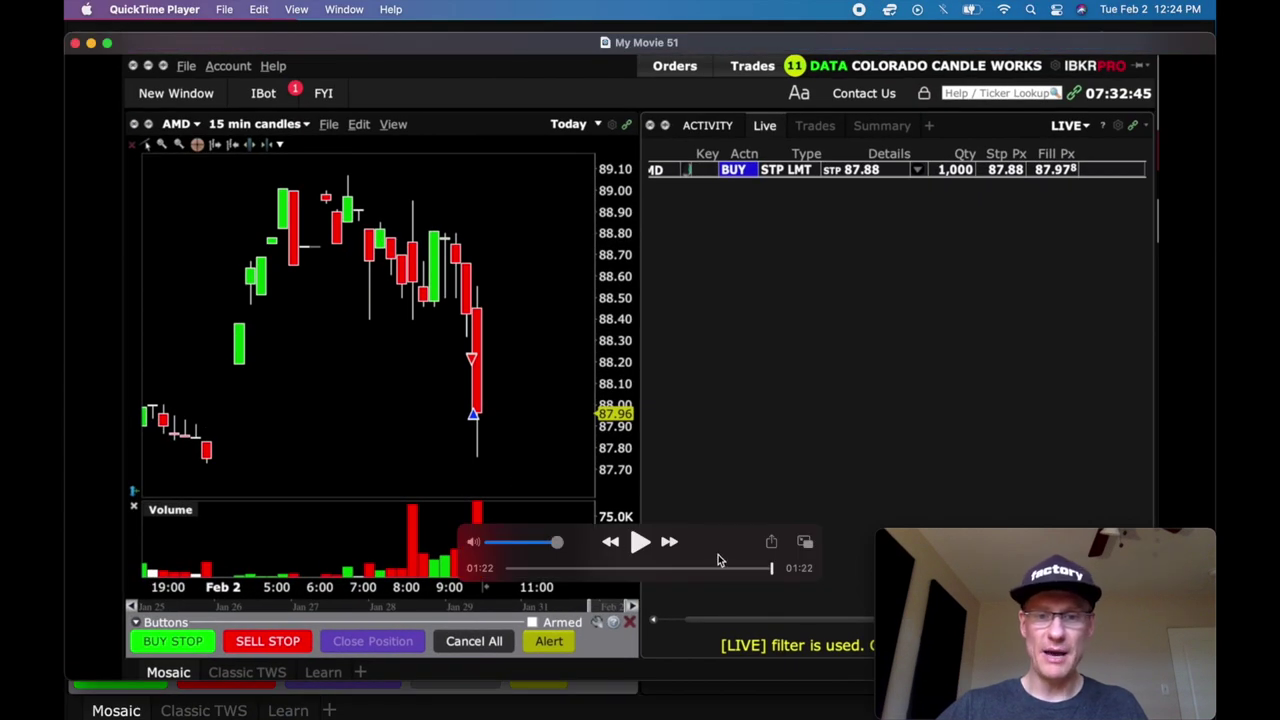
pyautogui.moveTo(771, 570); pyautogui.dragTo(512, 578)
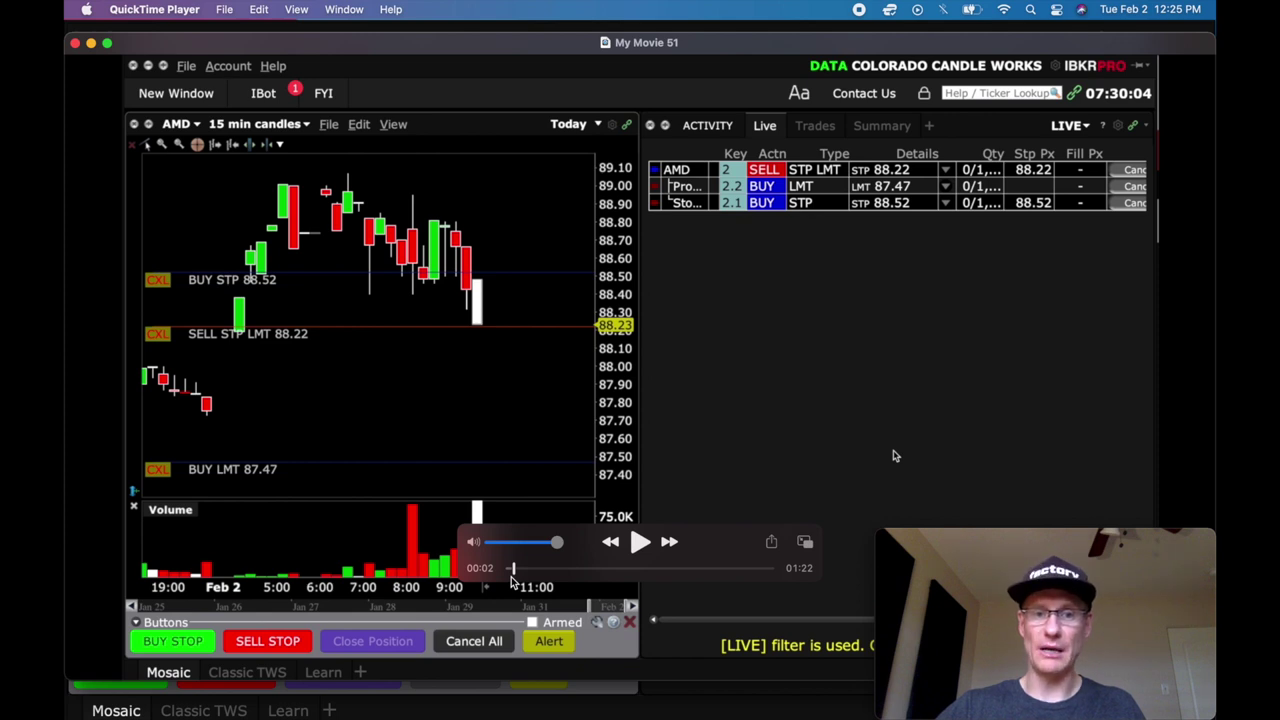
pyautogui.moveTo(512, 582); pyautogui.dragTo(513, 582)
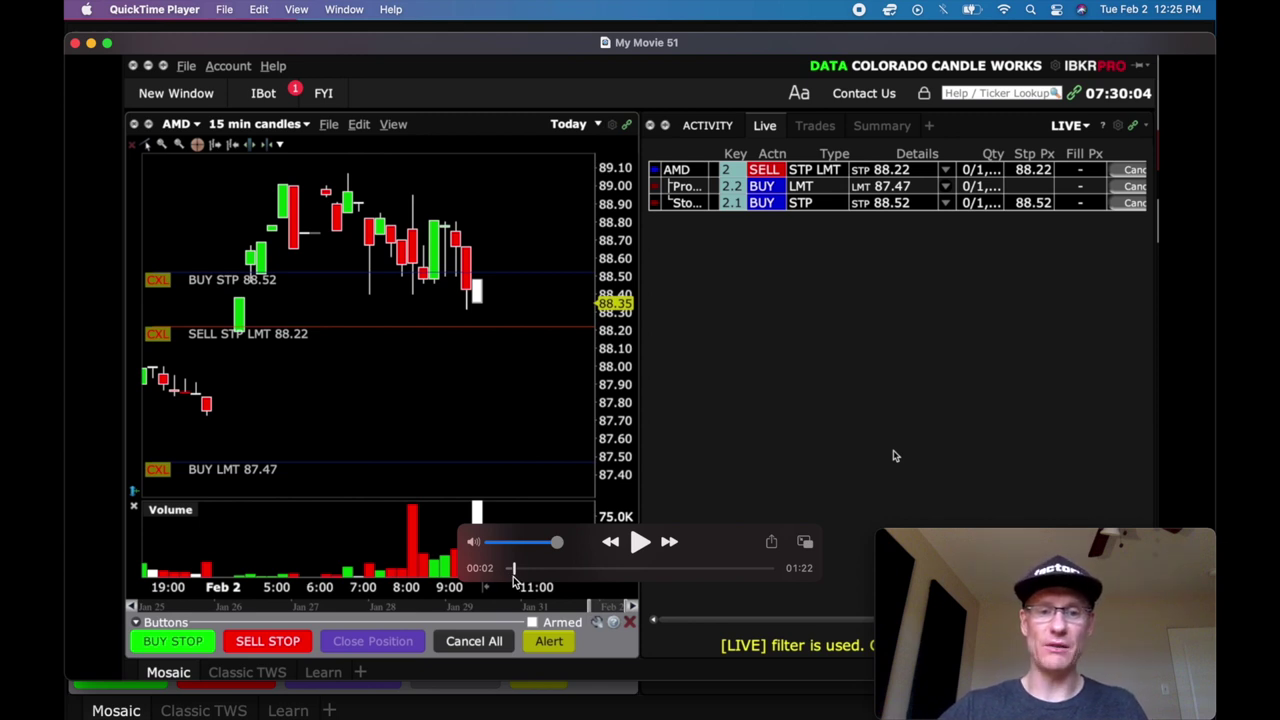
pyautogui.moveTo(513, 582); pyautogui.dragTo(507, 569)
pyautogui.click(641, 550)
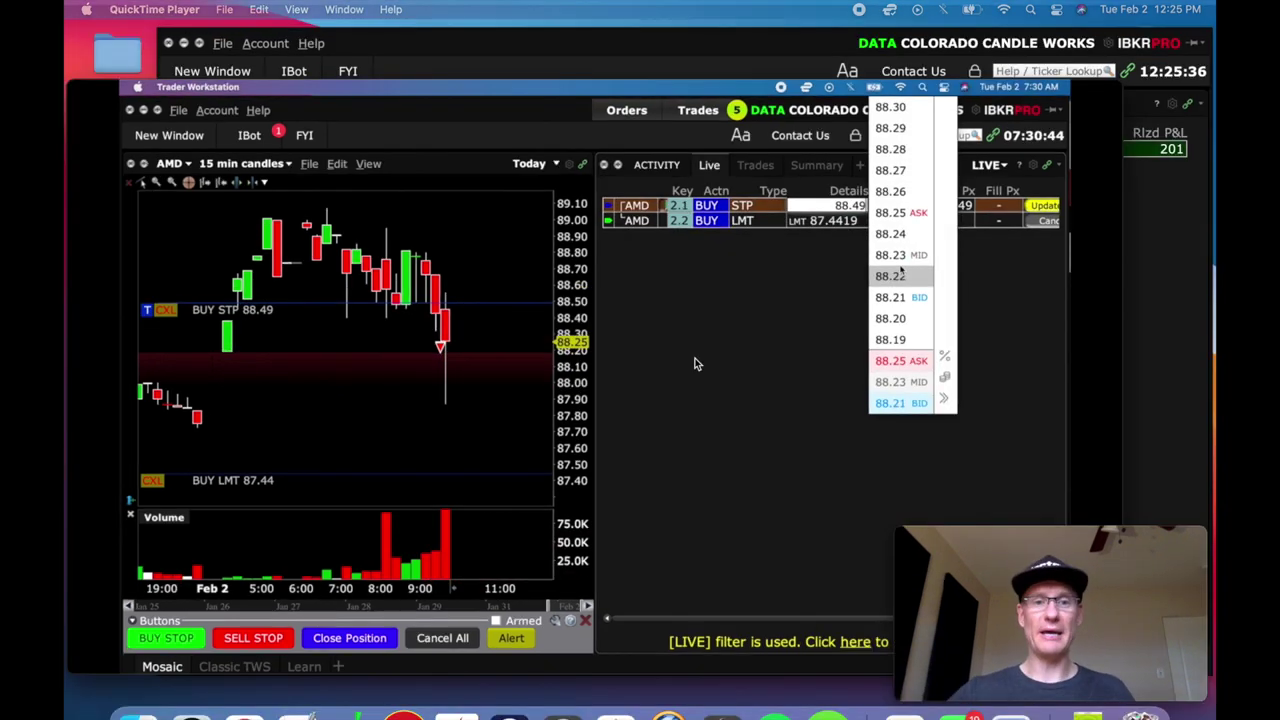
# - Switch back to Trader Workstation and advance the AMD chart past the trade to examine the late-morning candles
pyautogui.hotkey('ctrl', 'Up')
pyautogui.click(992, 288)
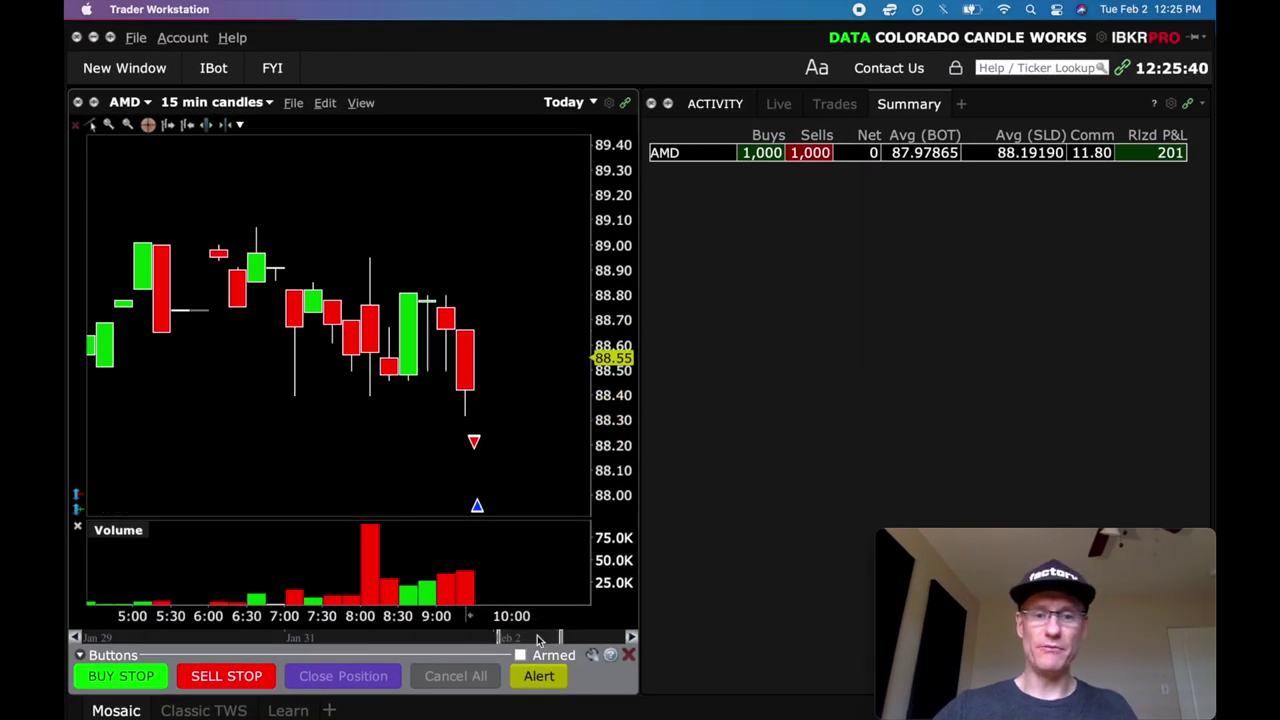
pyautogui.moveTo(538, 640); pyautogui.dragTo(542, 640)
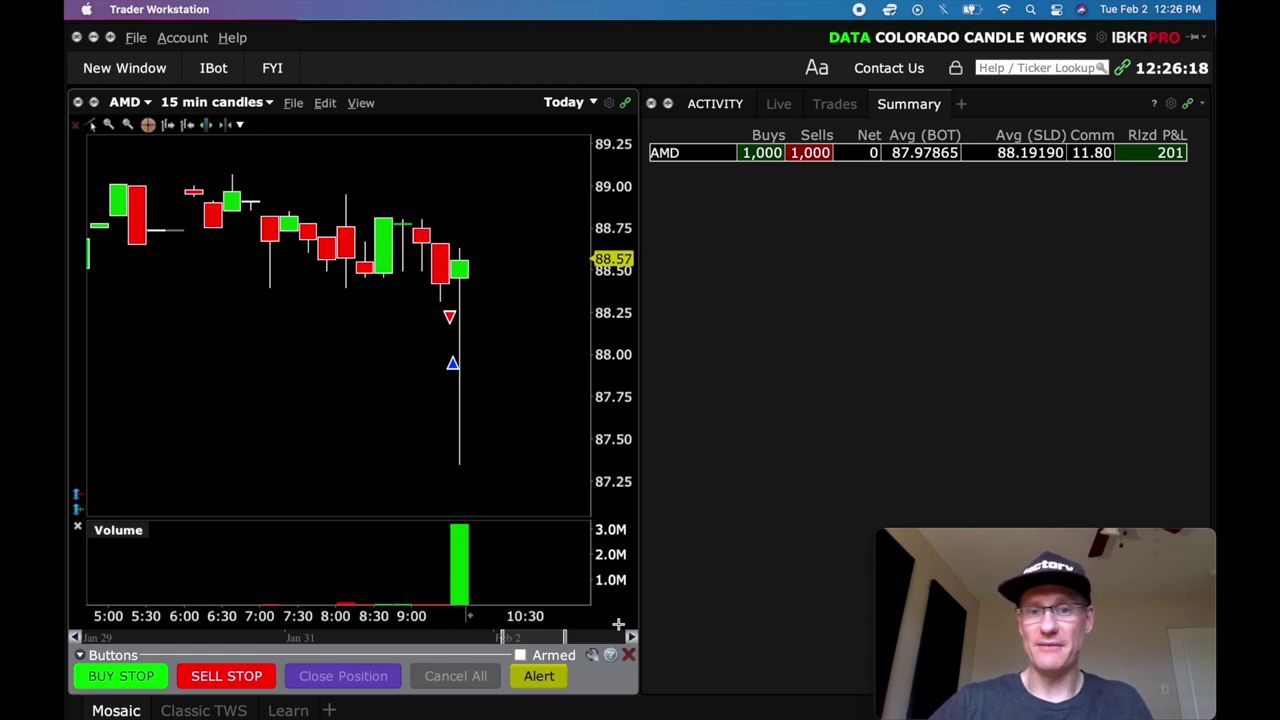
pyautogui.moveTo(548, 645); pyautogui.dragTo(568, 648)
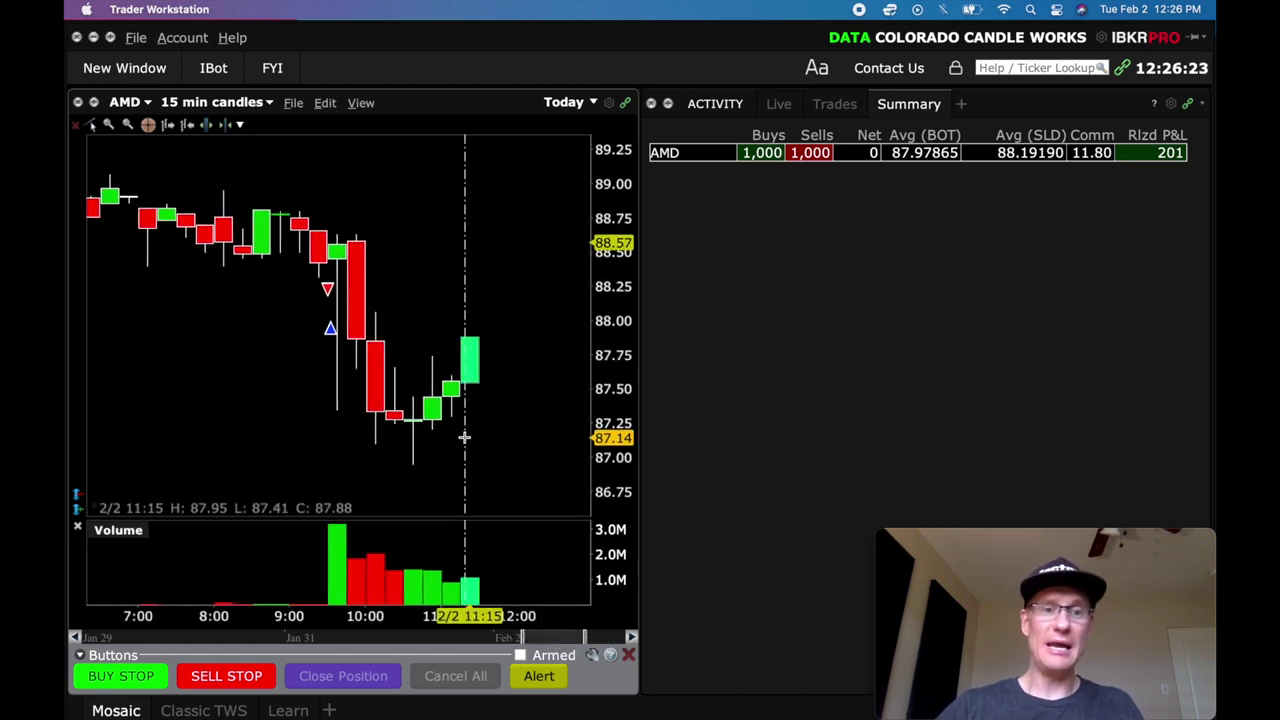